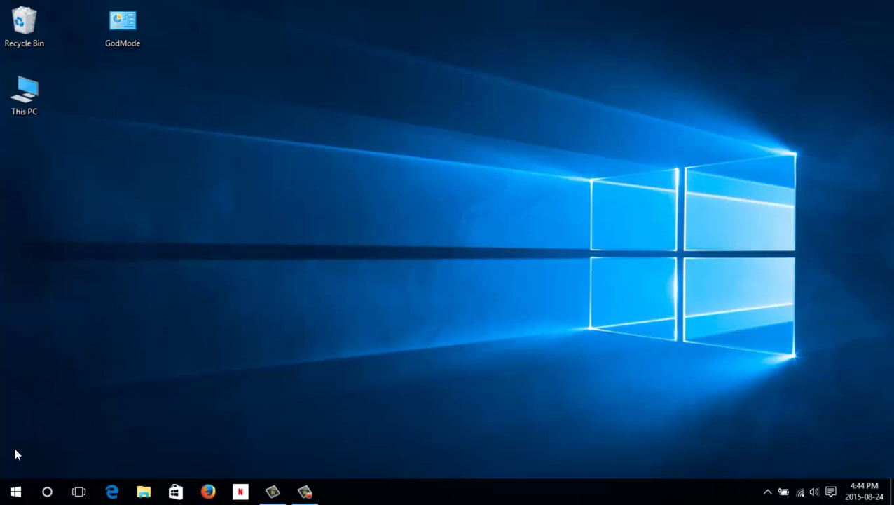
- Open the Mail app, move its window slightly higher on the desktop, and begin the initial account setup
left_click(16, 492)
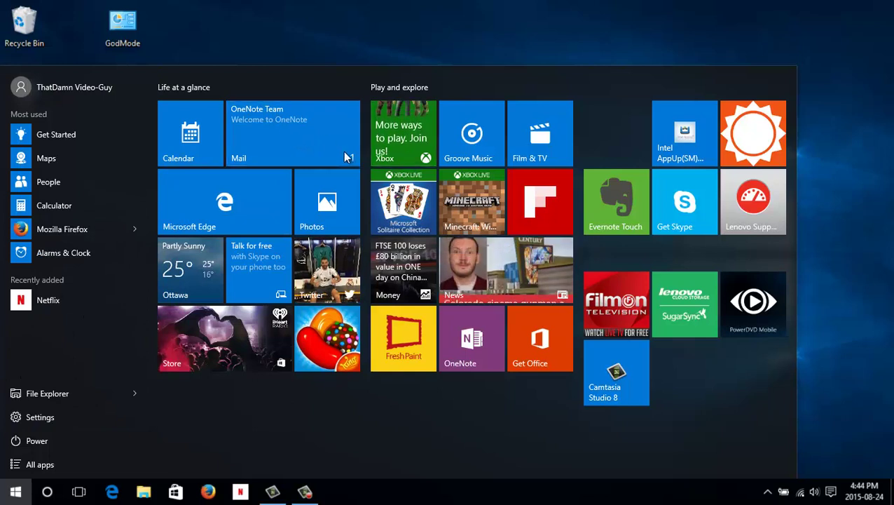
left_click(304, 145)
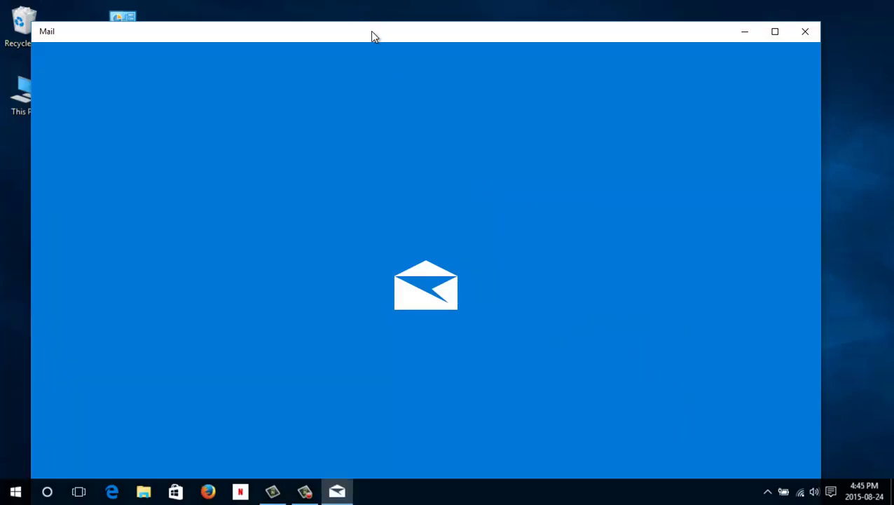
left_click_drag(369, 27, 368, 14)
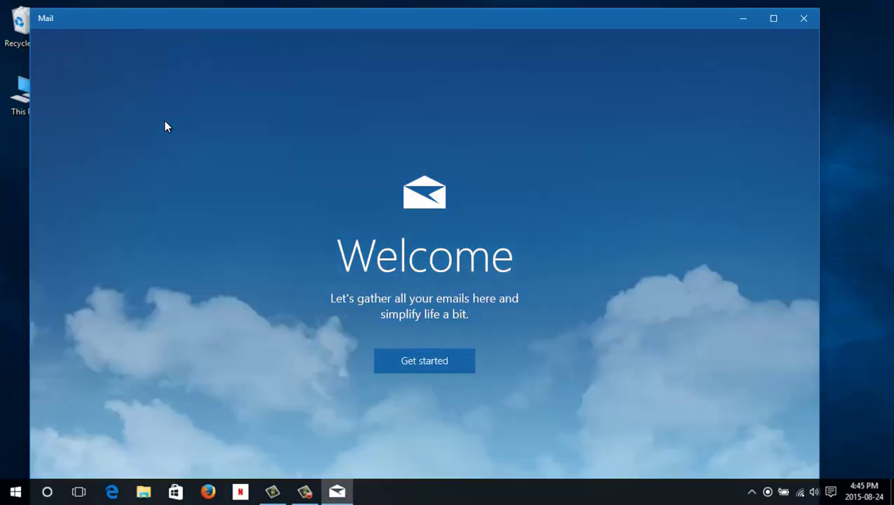
left_click(438, 360)
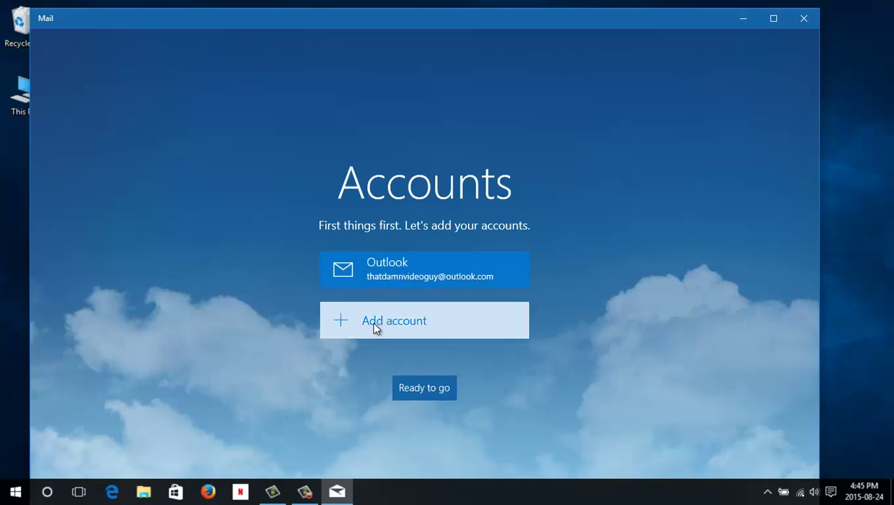
- View the account types that can be added, close the list, and complete the Mail setup with the existing Outlook account
left_click(341, 320)
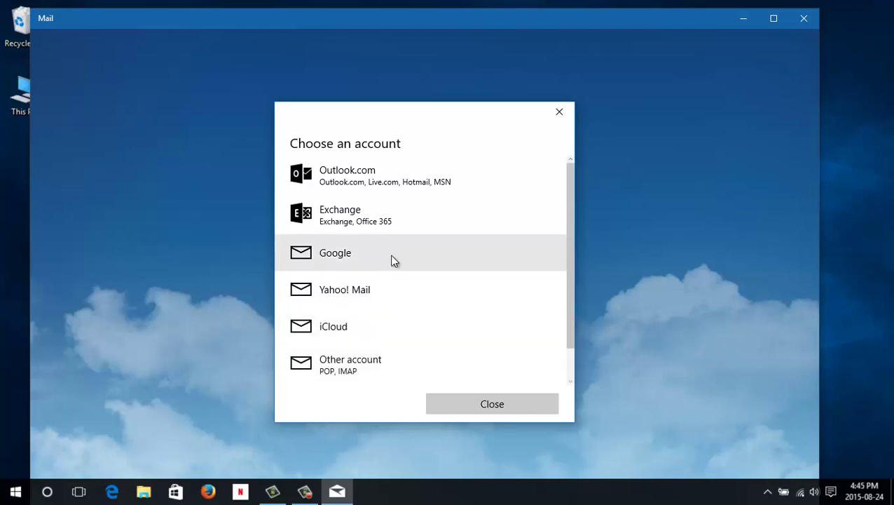
left_click(498, 404)
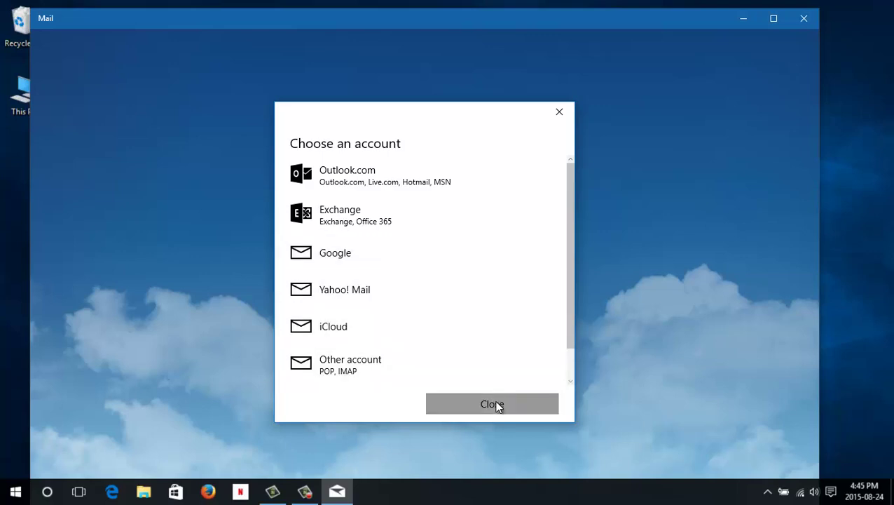
left_click(429, 388)
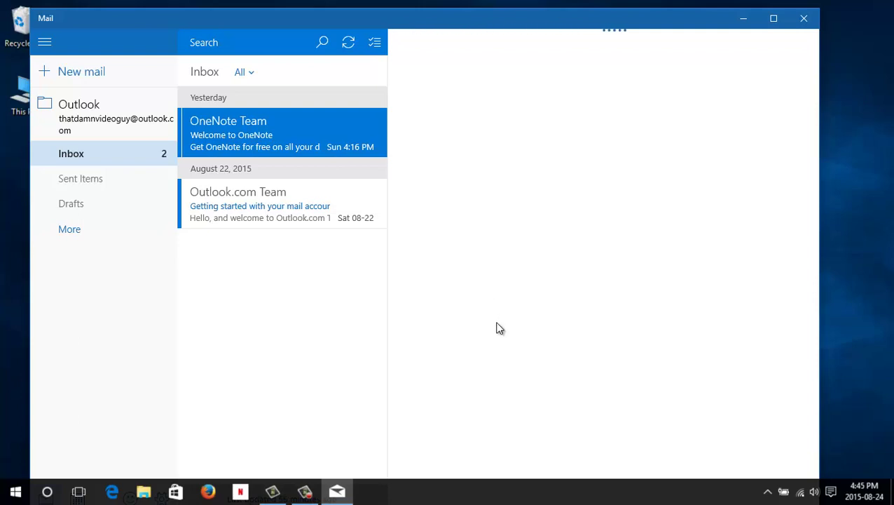
- Collapse and re-expand the Mail navigation pane, and open the OneNote Team message in the inbox
left_click(45, 44)
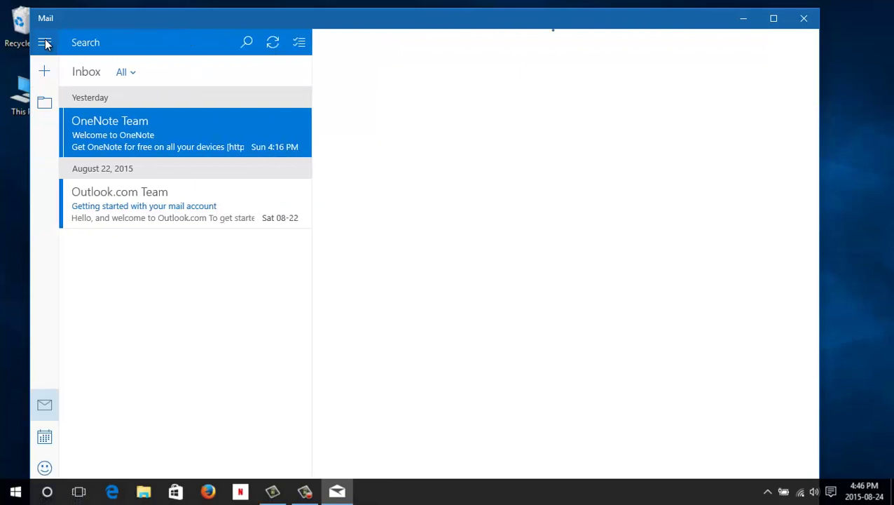
left_click(45, 44)
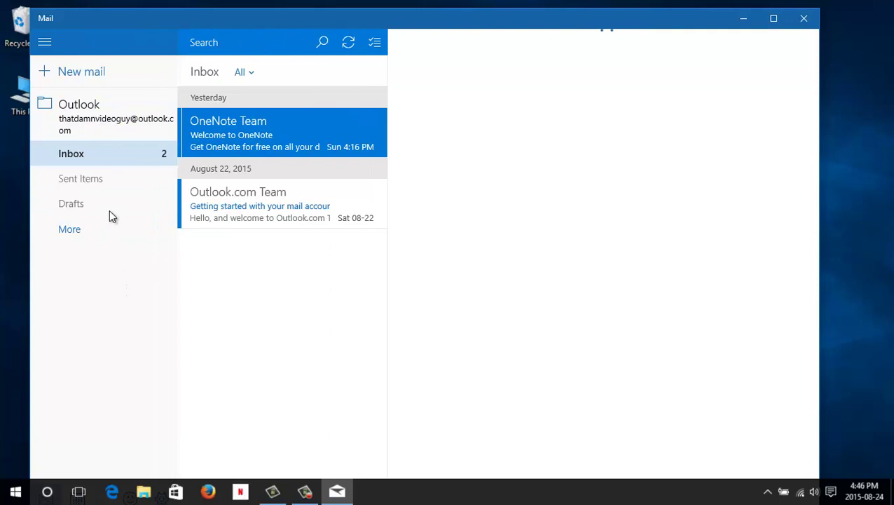
left_click(268, 120)
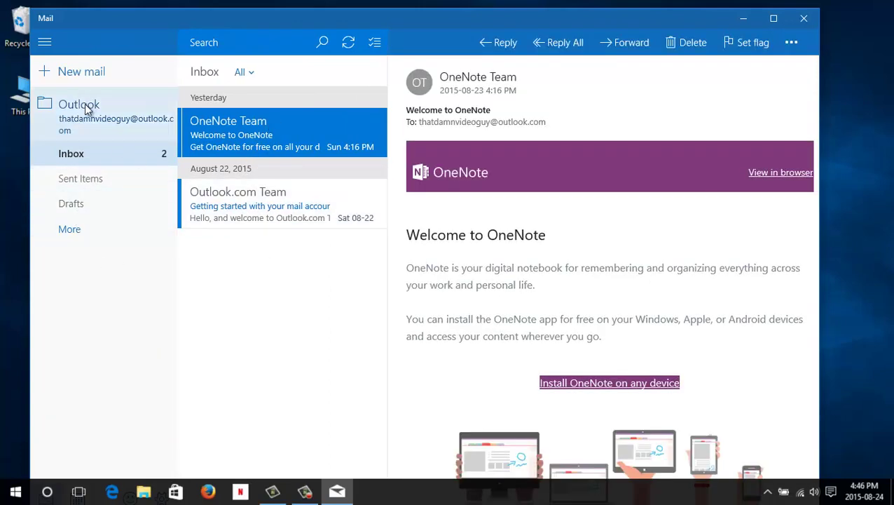
- Start a blank new email, and look through the OneNote Team and Outlook.com Team messages in the inbox
left_click(76, 71)
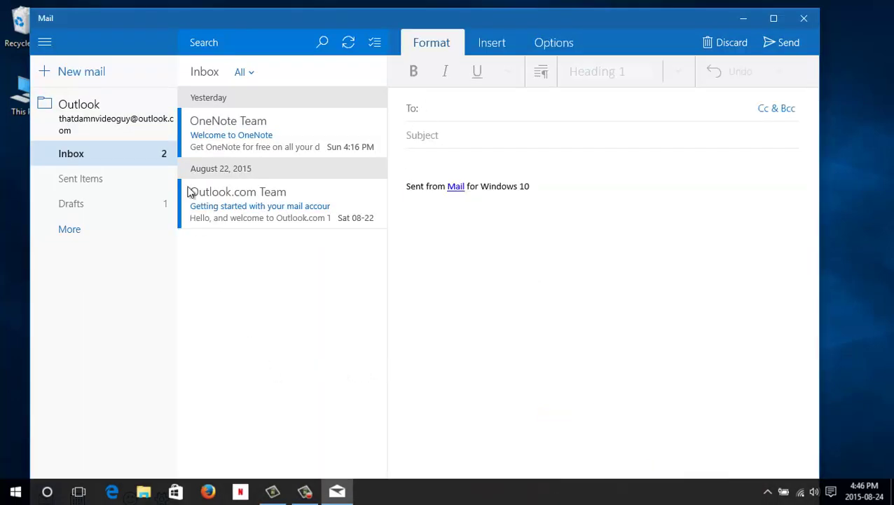
mouse_move(216, 120)
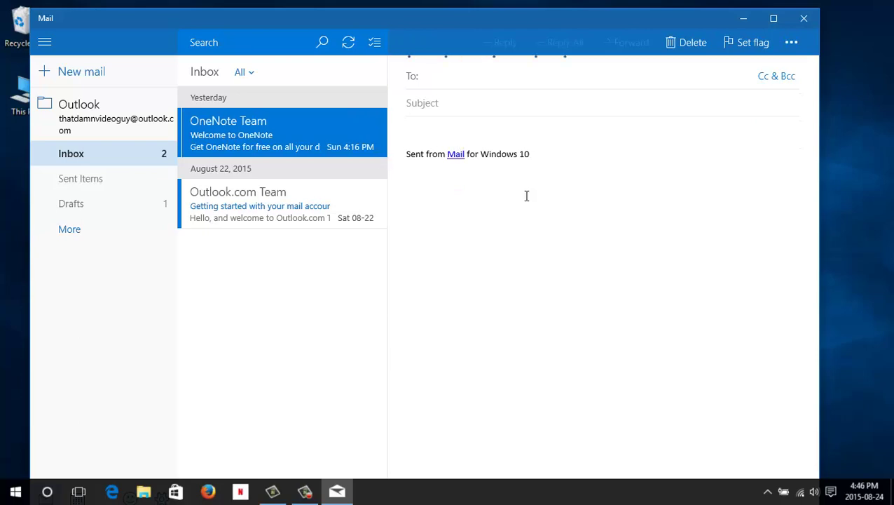
scroll(593, 219, "down", 3)
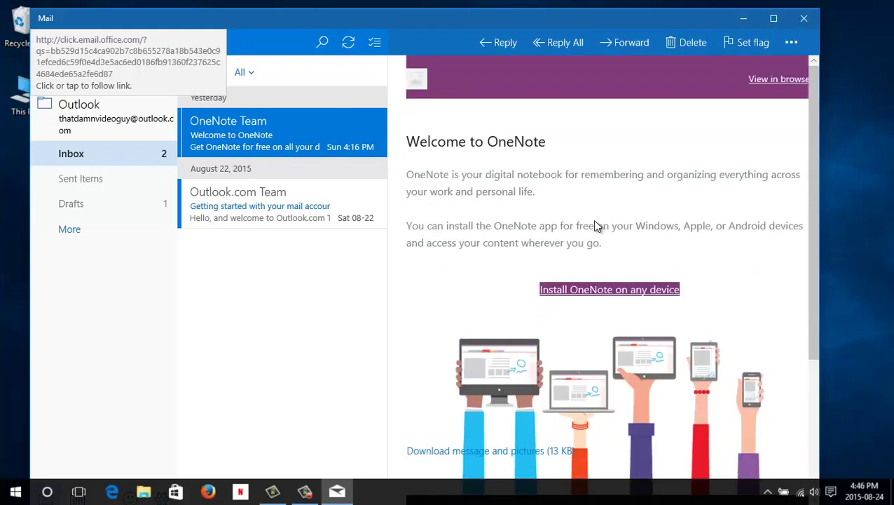
scroll(598, 231, "up", 3)
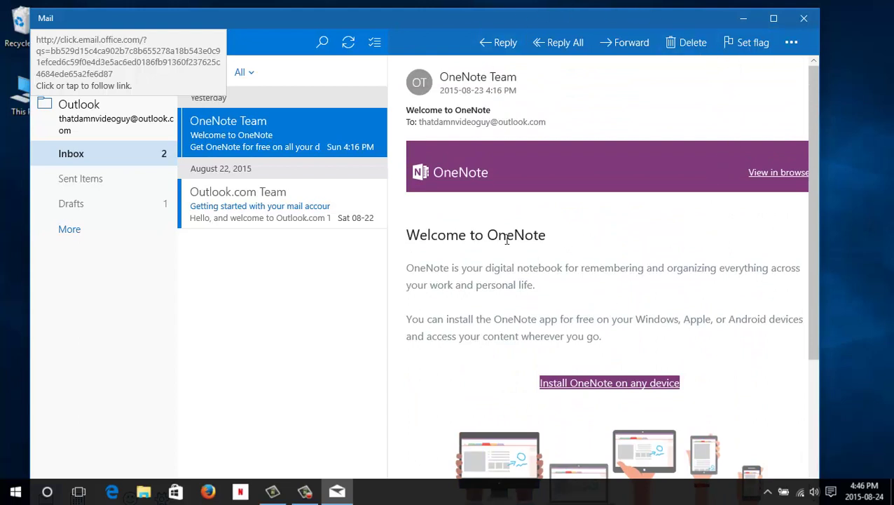
scroll(452, 231, "down", 3)
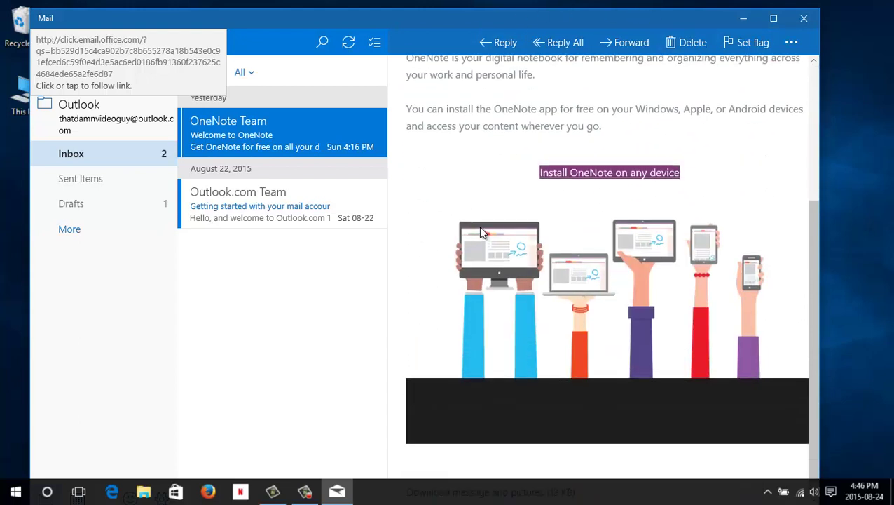
scroll(479, 226, "up", 3)
left_click(265, 206)
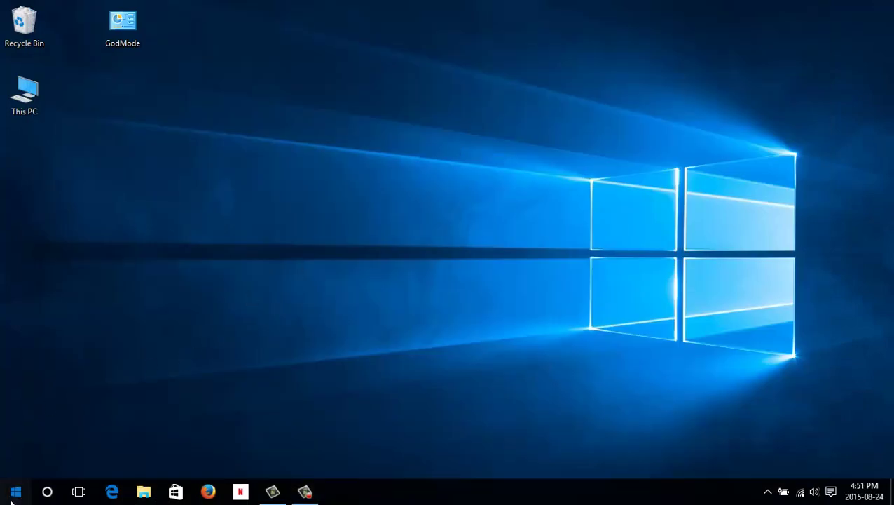
- Open the Calendar app and begin its initial account setup
left_click(14, 491)
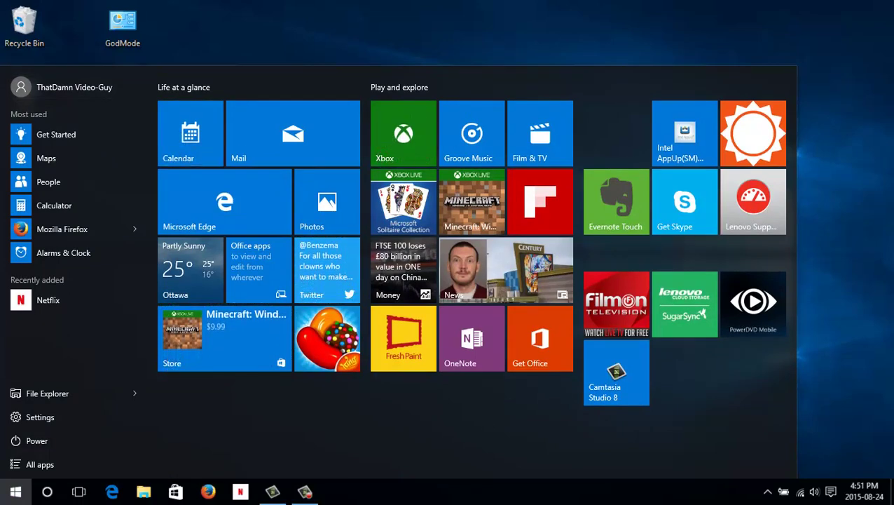
left_click(191, 133)
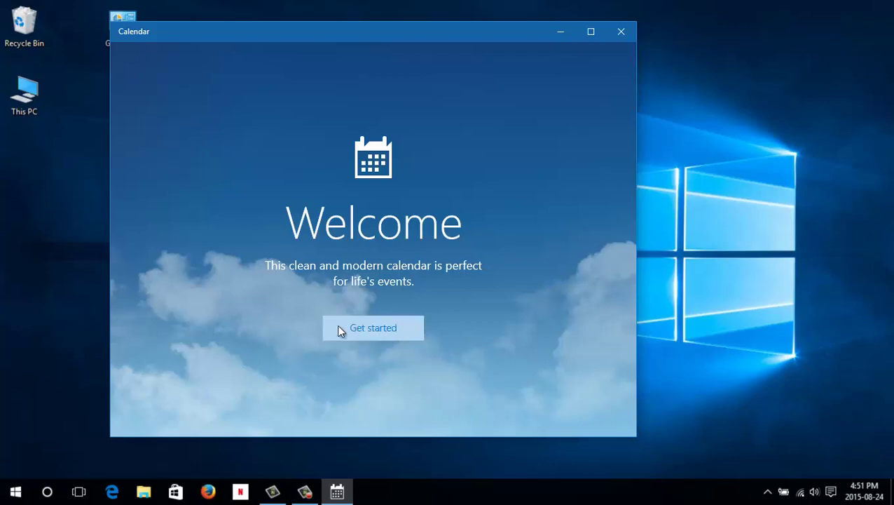
left_click(392, 336)
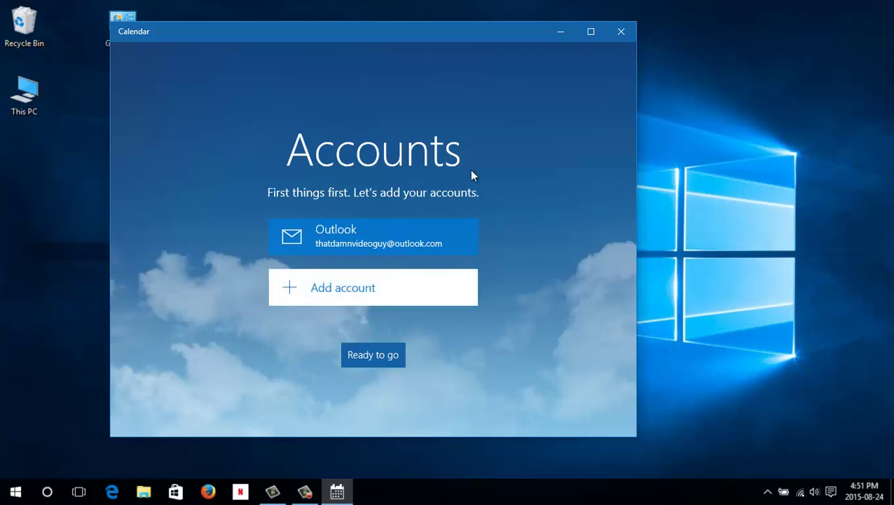
- View the Advanced setup account types, cancel without adding an account, and finish the Calendar setup with the existing Outlook account
left_click(306, 290)
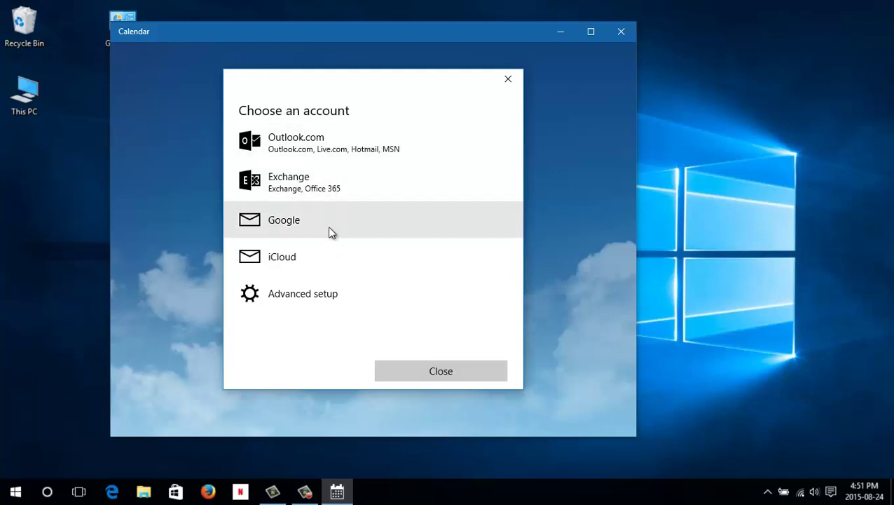
left_click(332, 299)
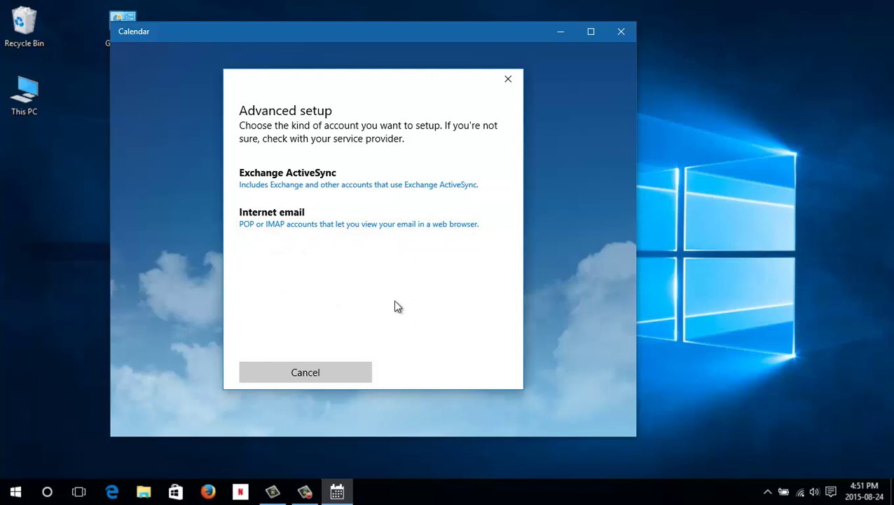
left_click(314, 372)
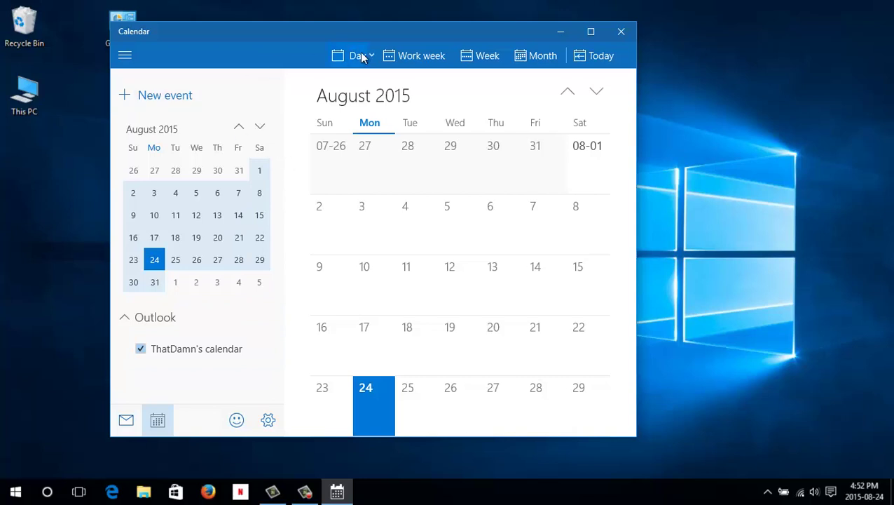
- Show the calendar in Week view and again in Month view, and close the Calendar app
left_click(481, 61)
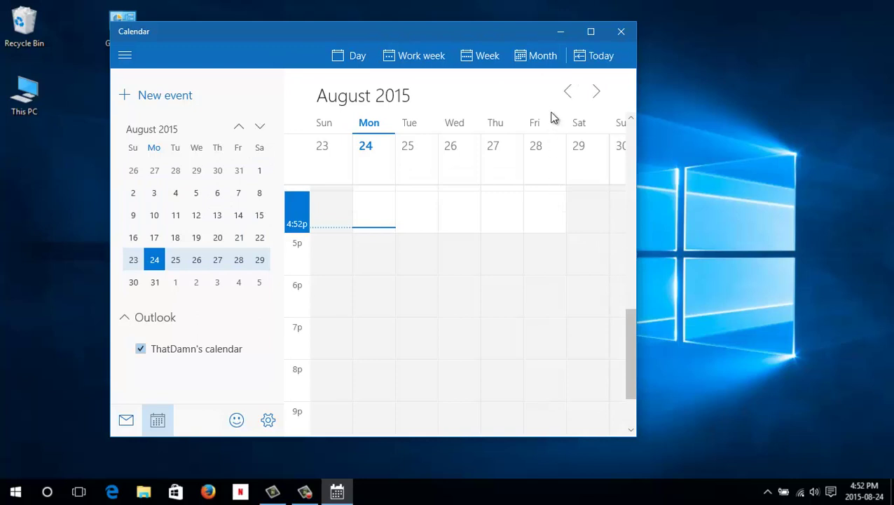
left_click(544, 60)
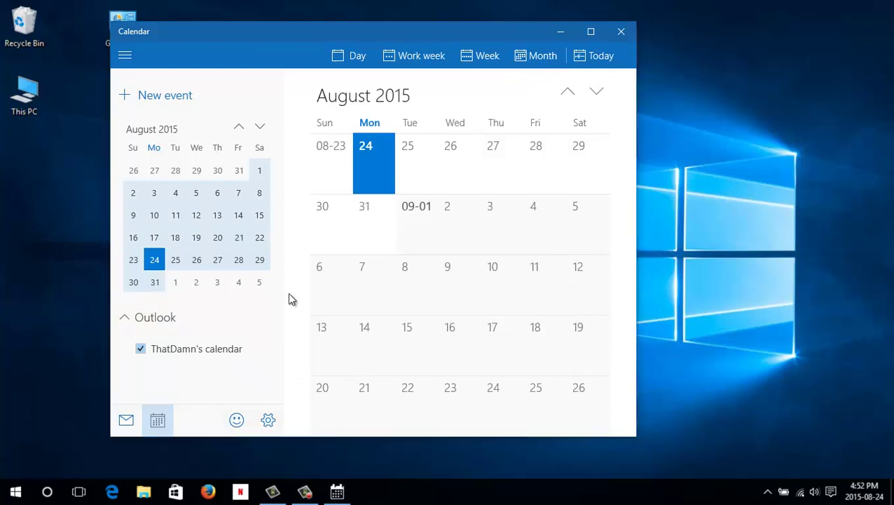
left_click(623, 32)
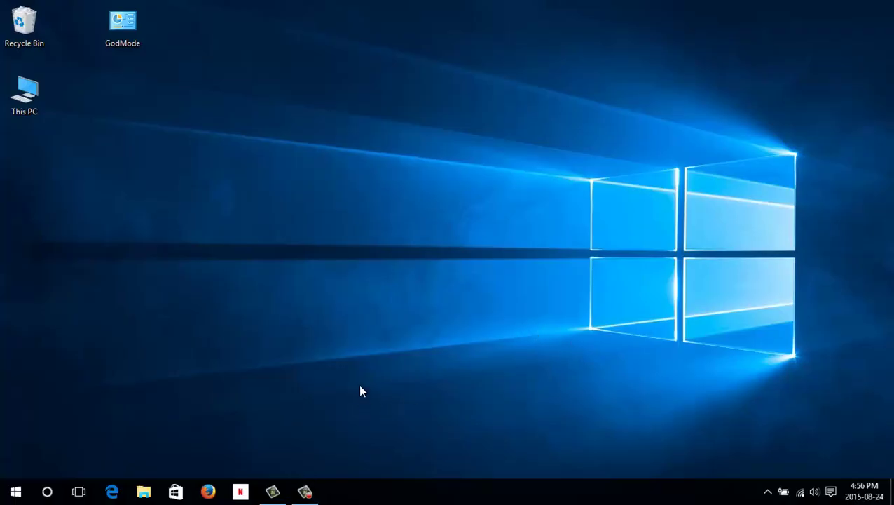
- Open the Xbox app and complete its profile introduction
left_click(15, 496)
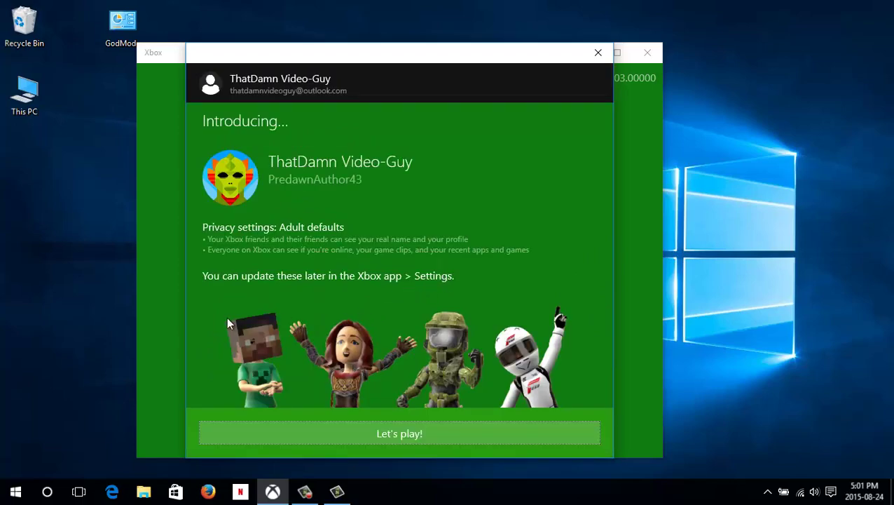
left_click(378, 433)
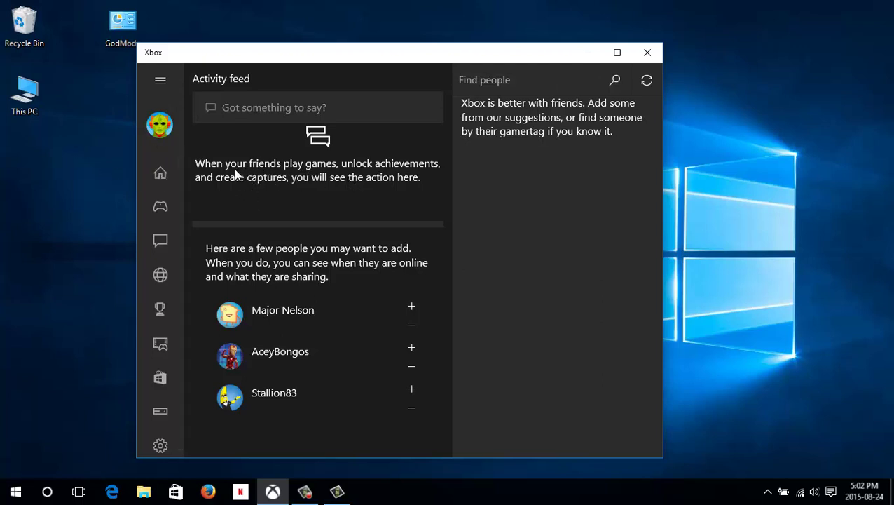
- Go to My games in the Xbox app and look at the Microsoft Solitaire Collection entry
left_click(165, 85)
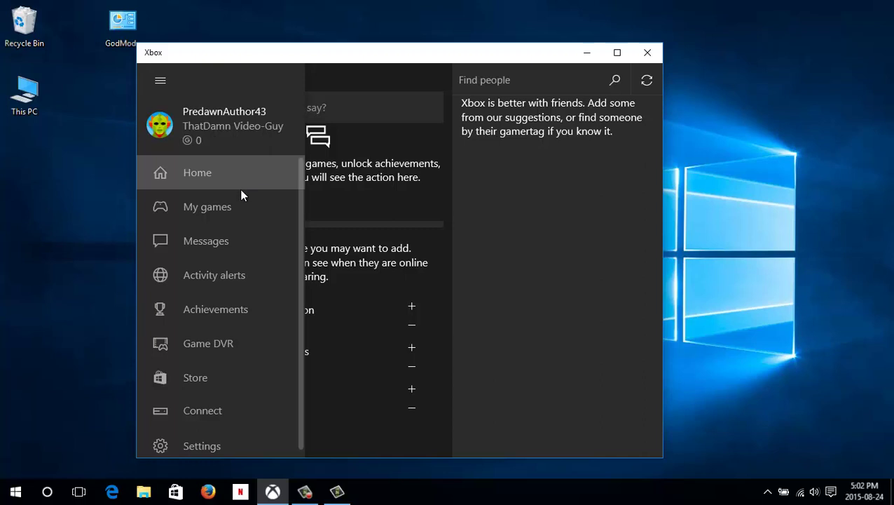
left_click(244, 208)
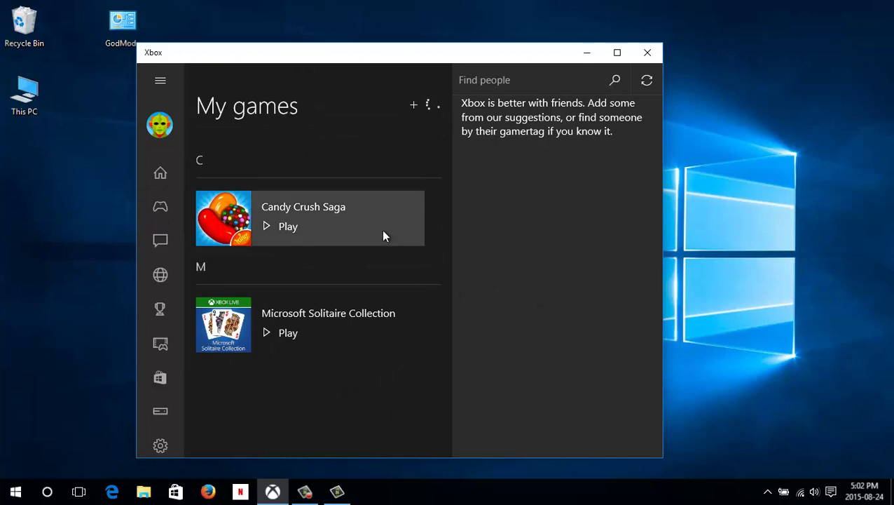
left_click(249, 315)
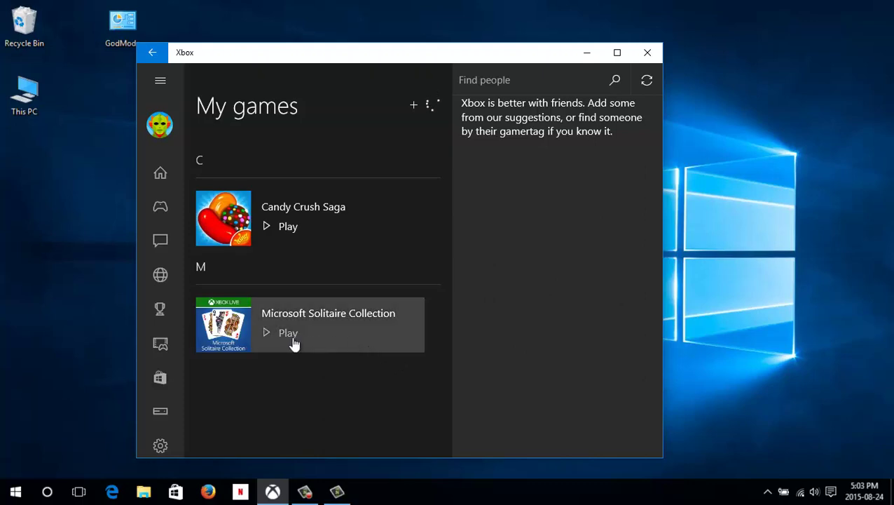
- Launch Microsoft Solitaire Collection from My games, allow its Xbox Live sign-in access, and start a Klondike game
left_click(289, 343)
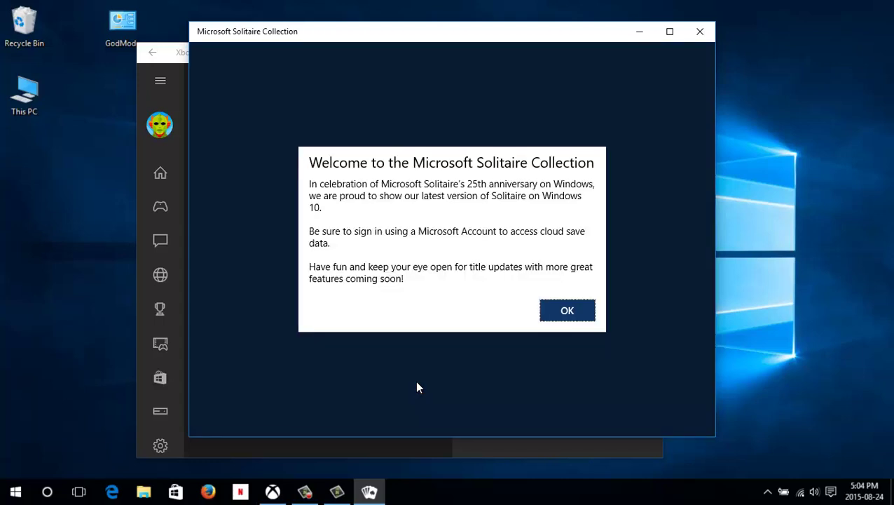
key("Return")
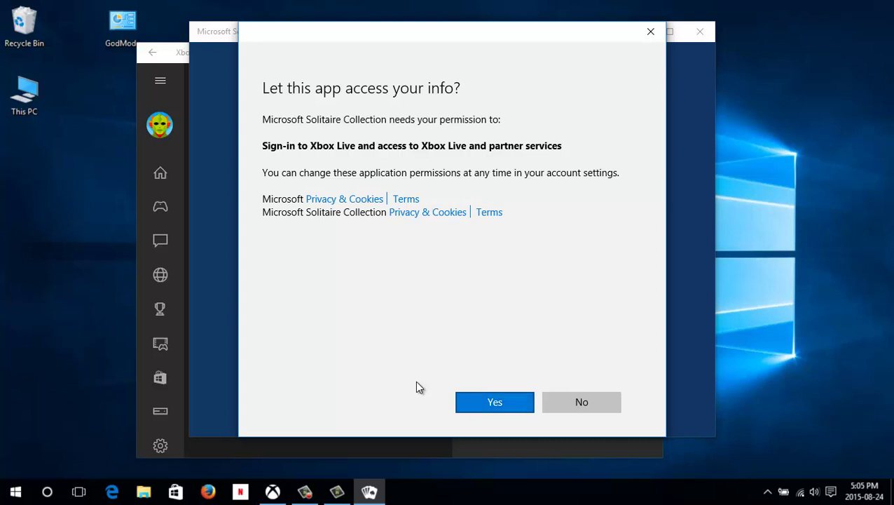
key("Return")
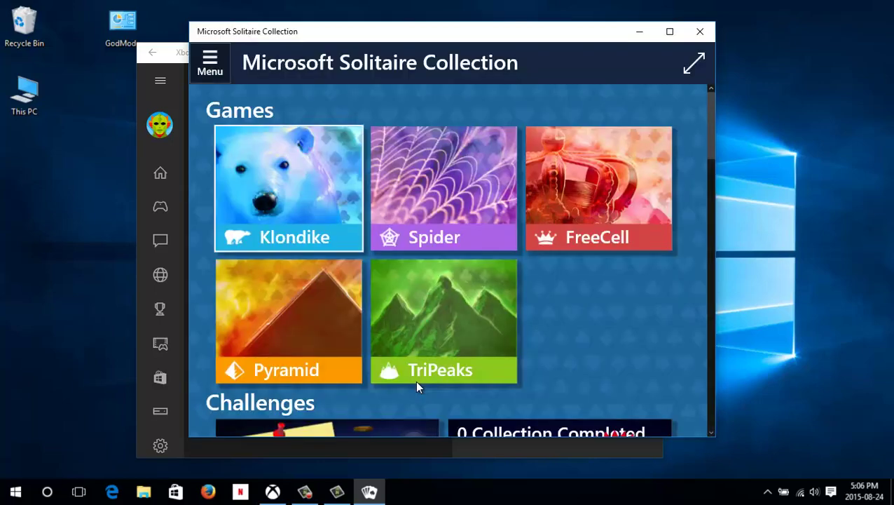
key("Return")
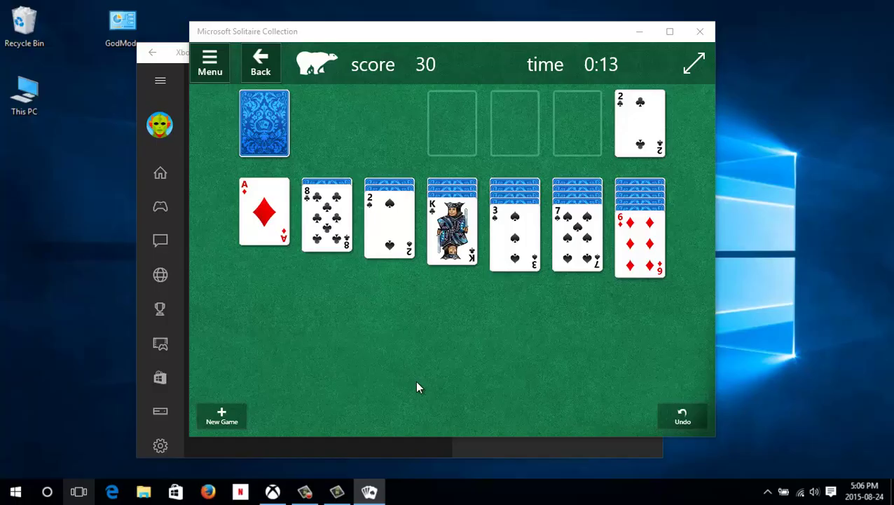
- Show all open windows and virtual desktops in Task View
key("super+Tab")
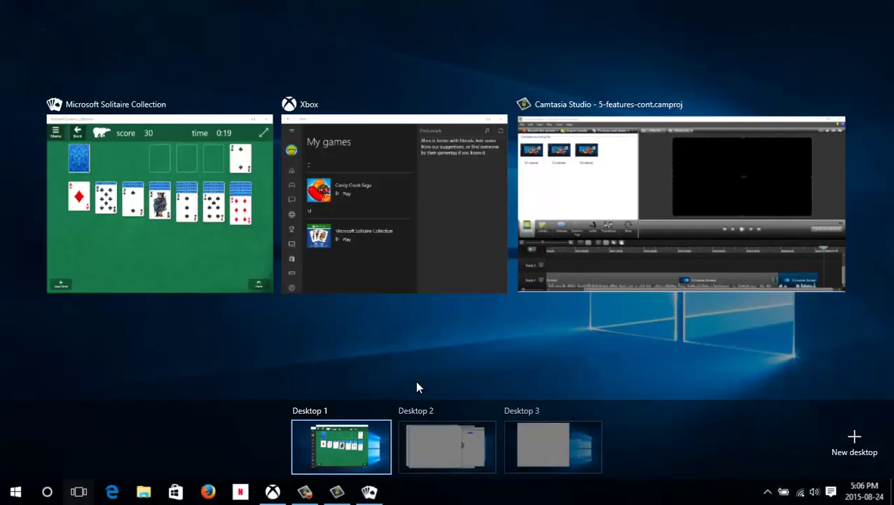
- Create a new virtual desktop, open Microsoft Edge, and switch back to Desktop 1 through Task View
key("ctrl+super+d")
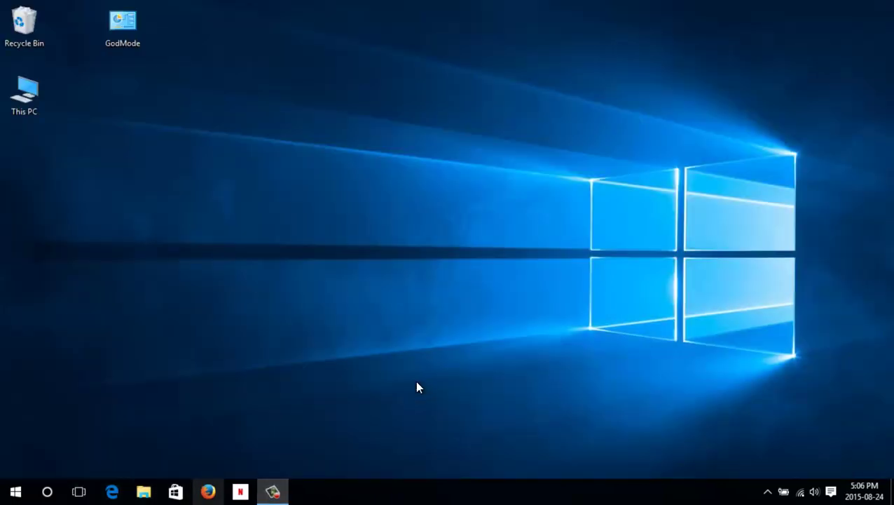
left_click(111, 491)
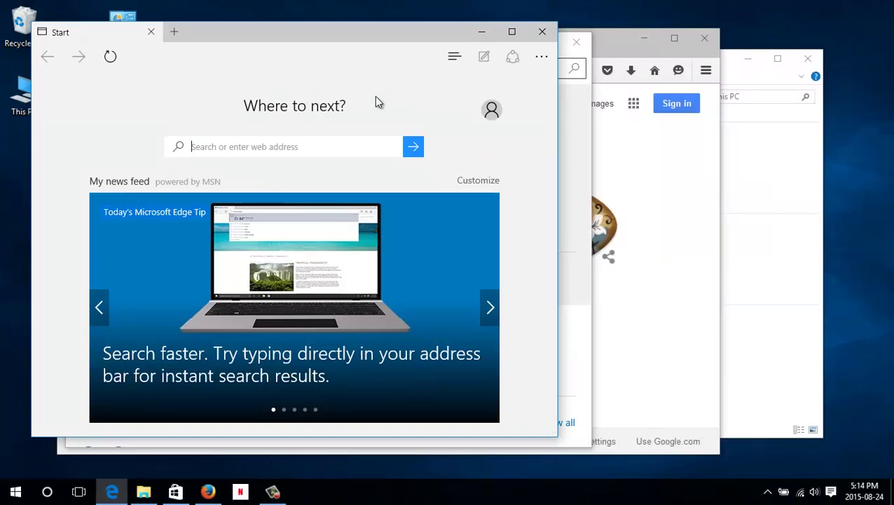
left_click(83, 498)
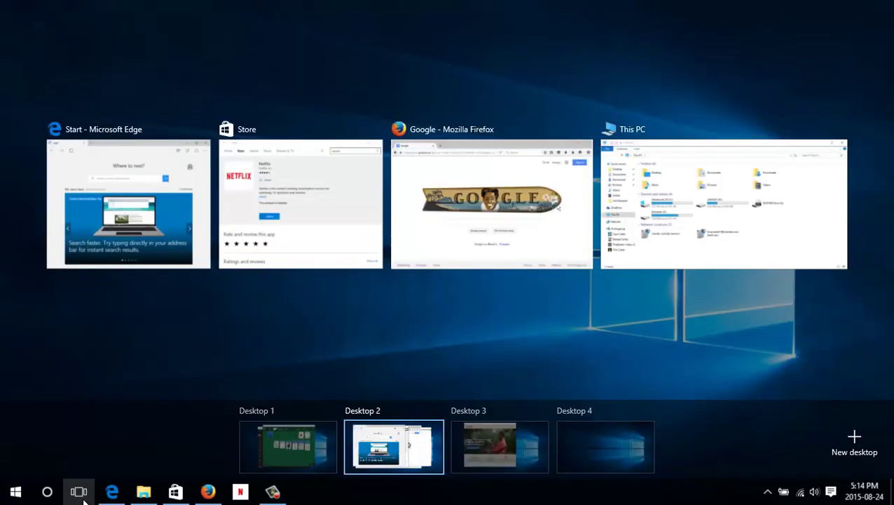
left_click(265, 450)
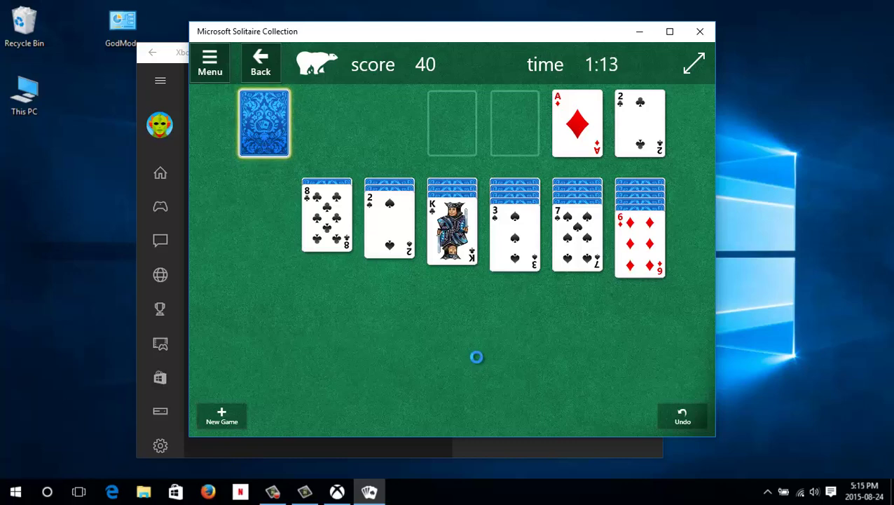
- Bring up the Game bar over Microsoft Solitaire Collection, start a game recording, and stop it
key("super+g")
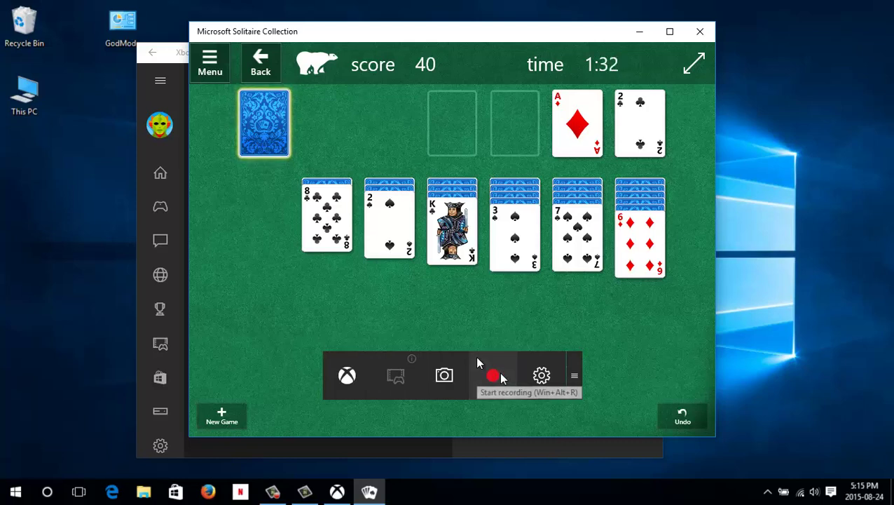
left_click(500, 377)
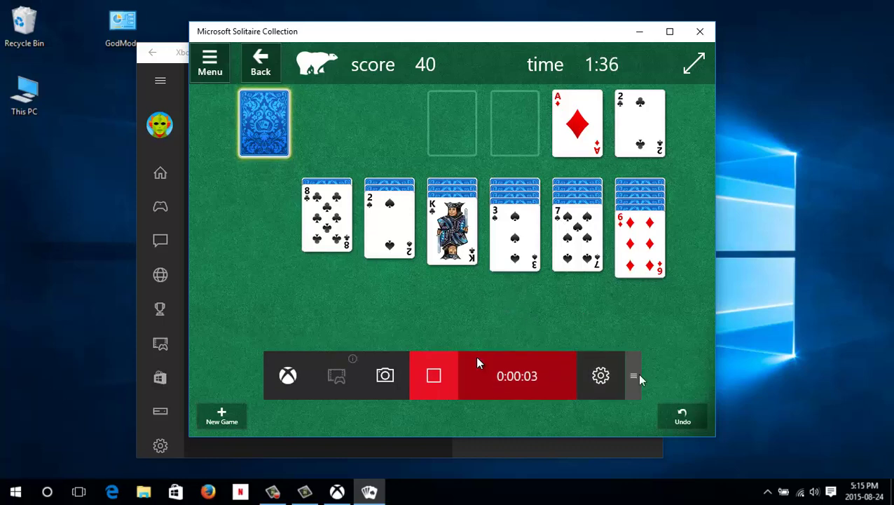
left_click(423, 377)
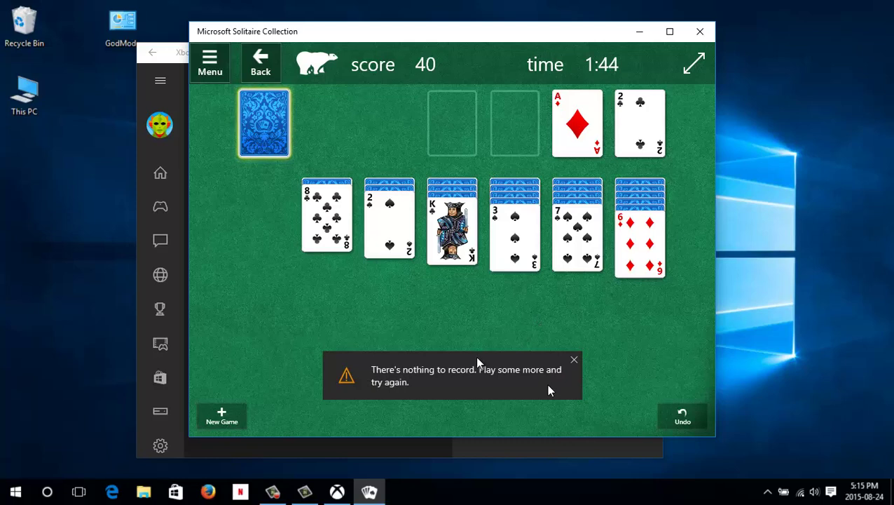
- In the Game bar settings, try enabling Record game in the background, disable it again, and close the settings
left_click(549, 391)
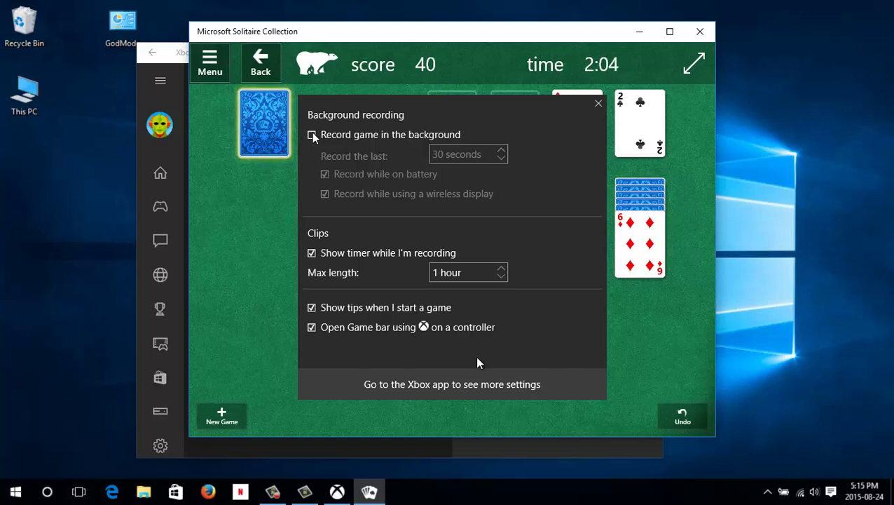
left_click(311, 135)
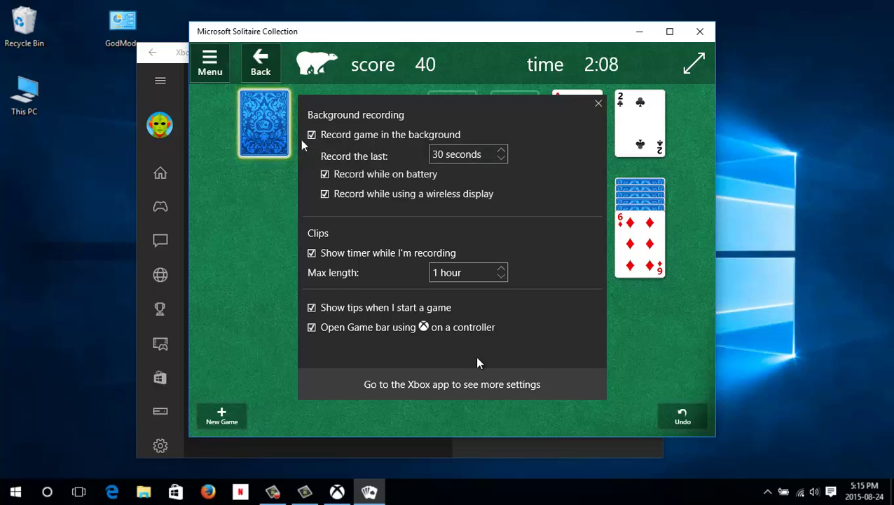
left_click(316, 137)
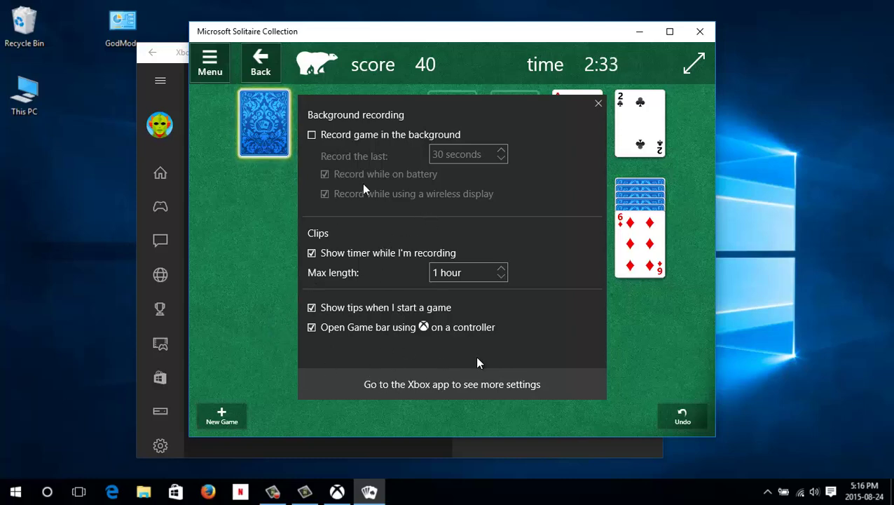
left_click(598, 104)
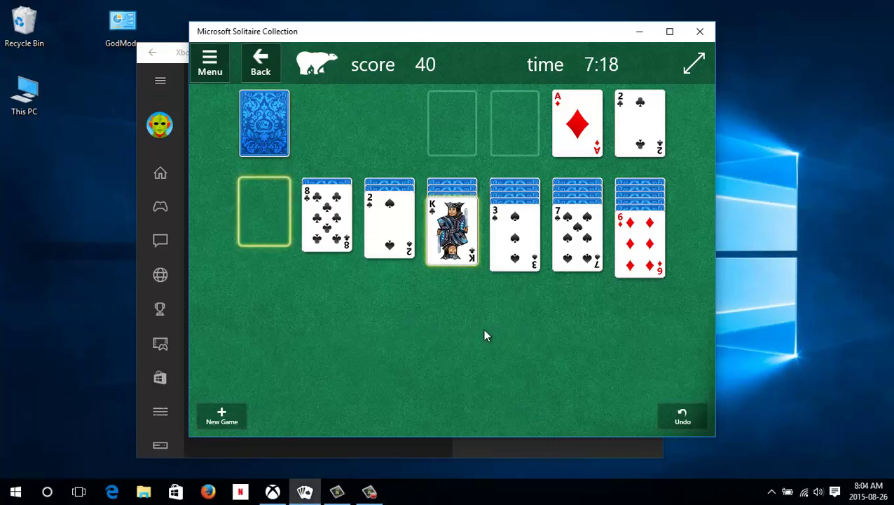
- Bring the Xbox app to the front and go to its Game DVR section
left_click(137, 88)
left_click(160, 79)
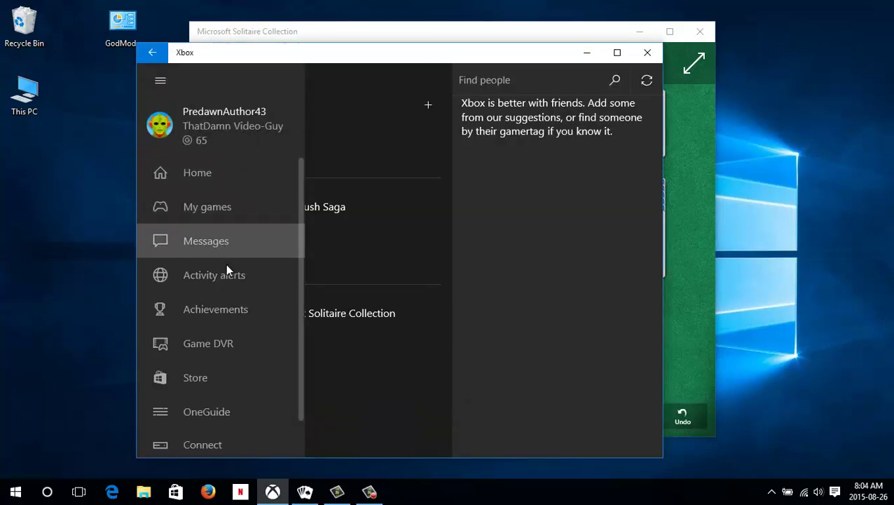
left_click(237, 338)
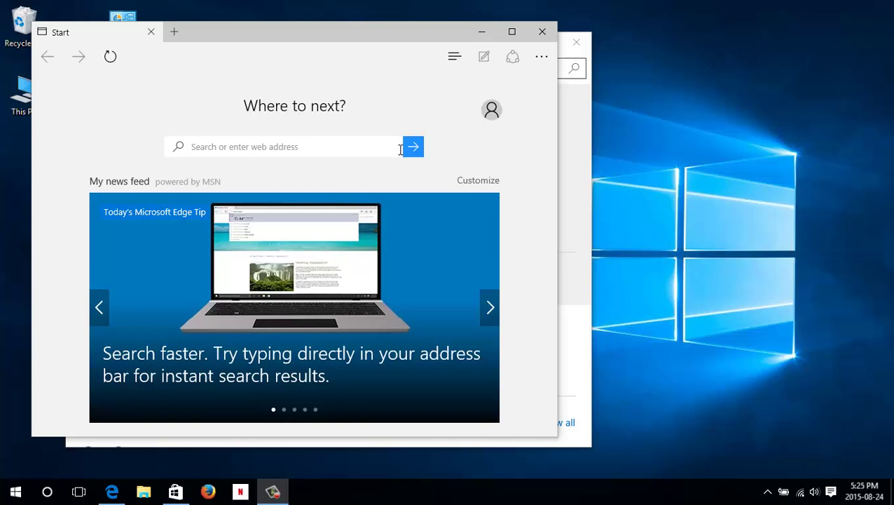
- Show the favorites list in Microsoft Edge, and enter "ggggg" in a blank Notepad document
key("ctrl+i")
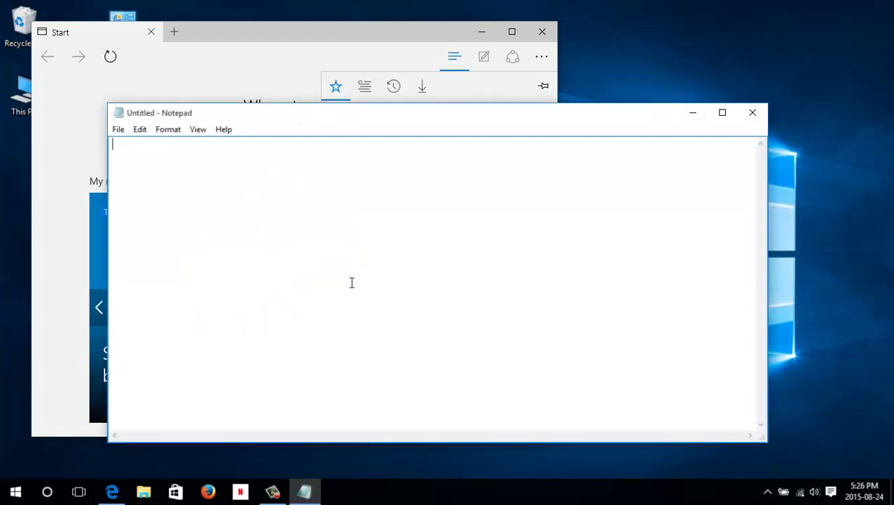
type("ggggg")
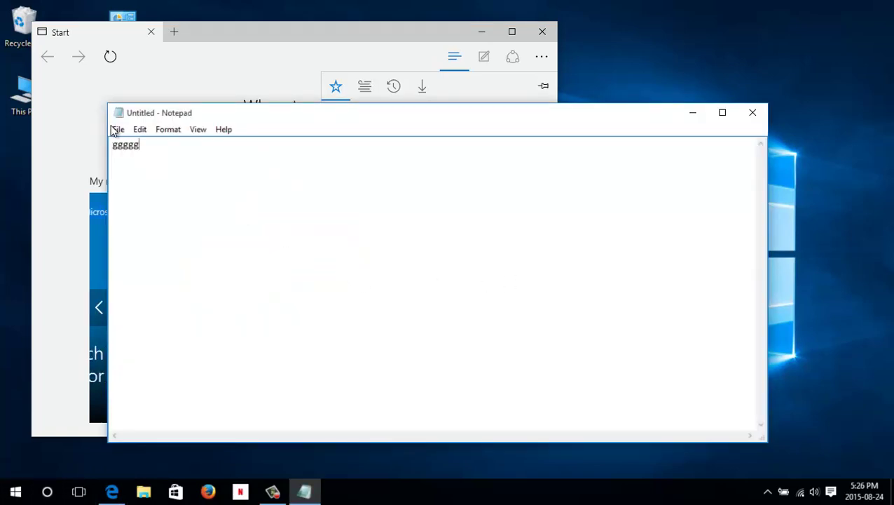
- Print the Notepad document with Microsoft Print to PDF, naming the output file test in the Documents folder
left_click(114, 130)
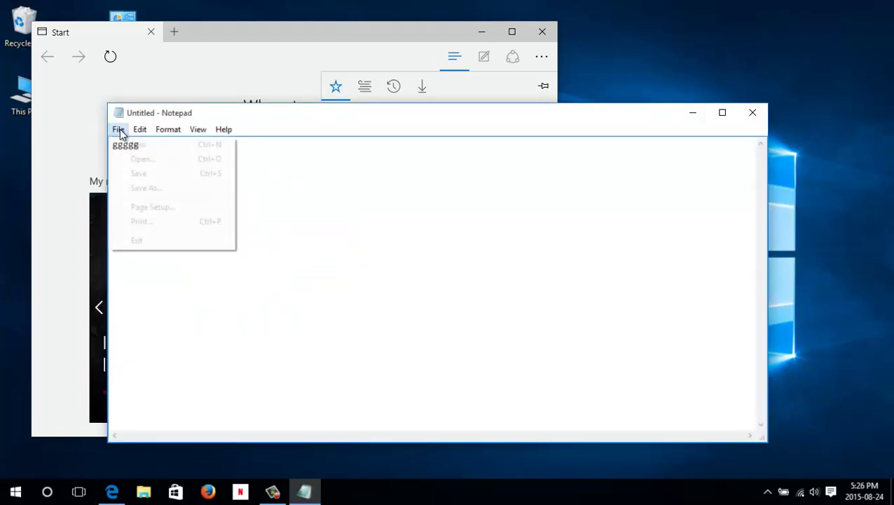
left_click(194, 223)
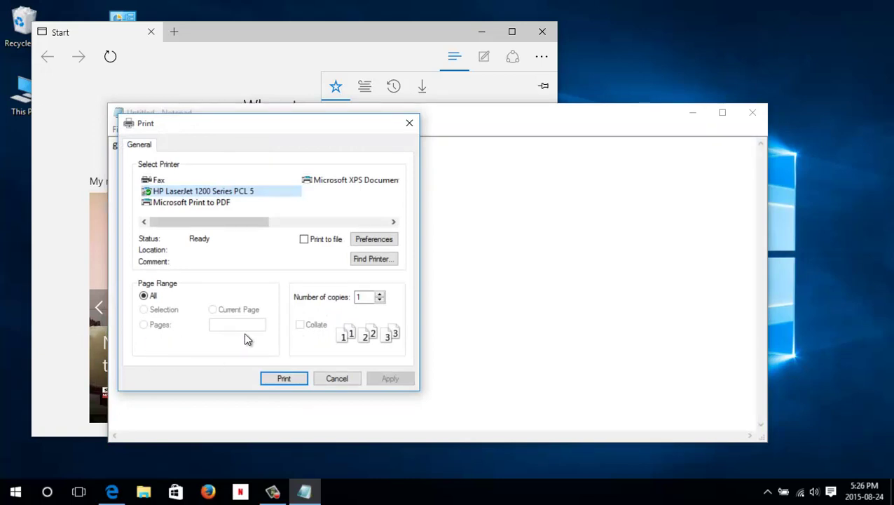
left_click(168, 203)
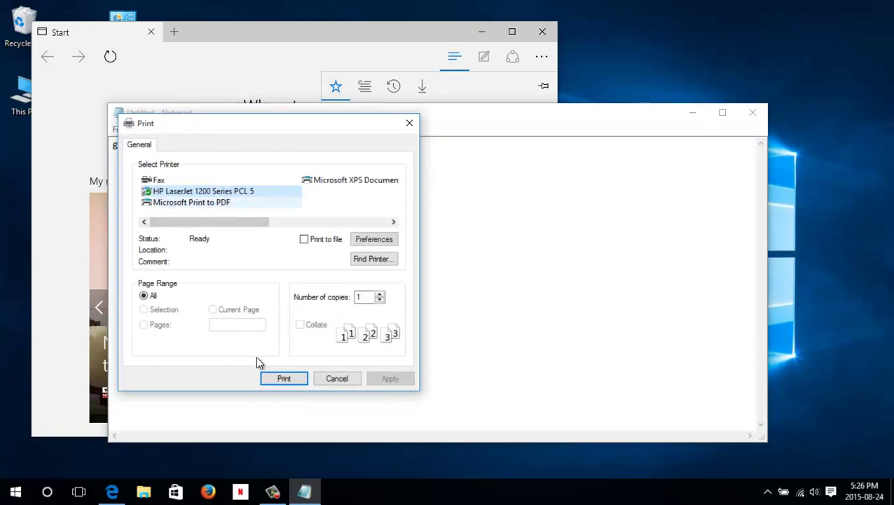
left_click(283, 379)
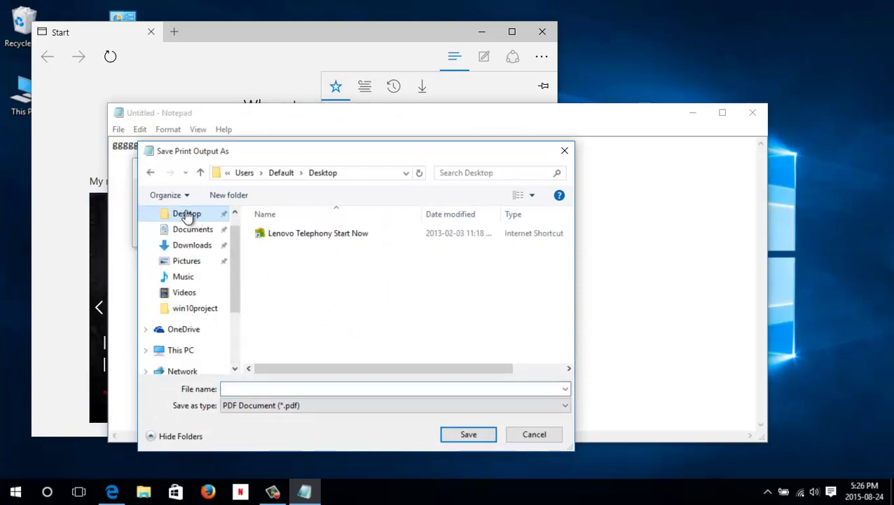
left_click(162, 229)
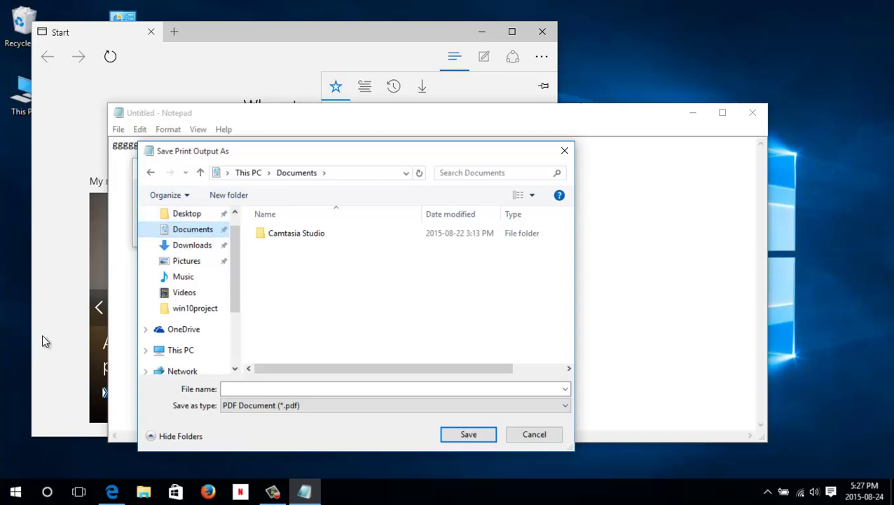
left_click(375, 389)
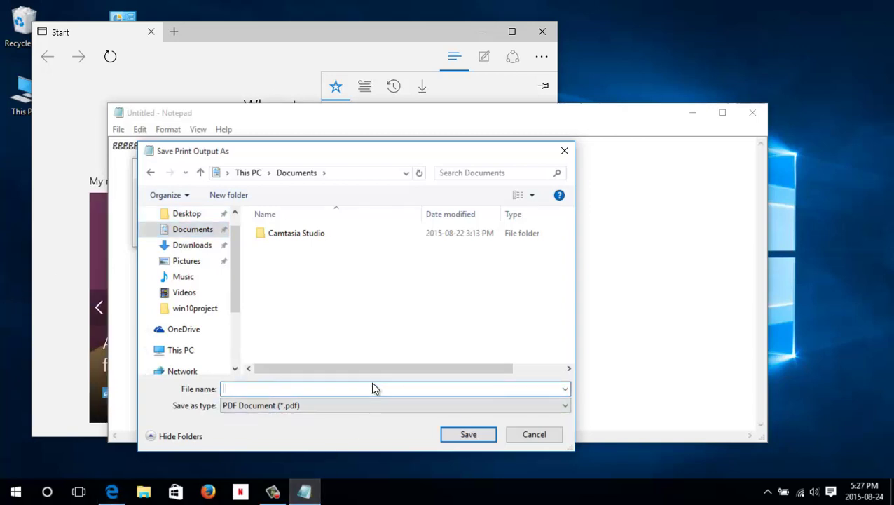
type("tw")
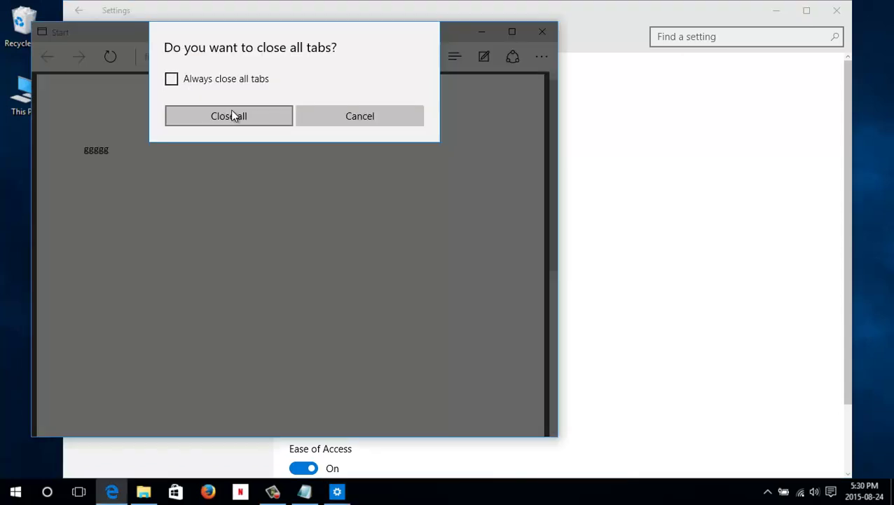
- Close all Edge tabs, the Settings and Documents windows, and the Notepad document without saving it
left_click(233, 113)
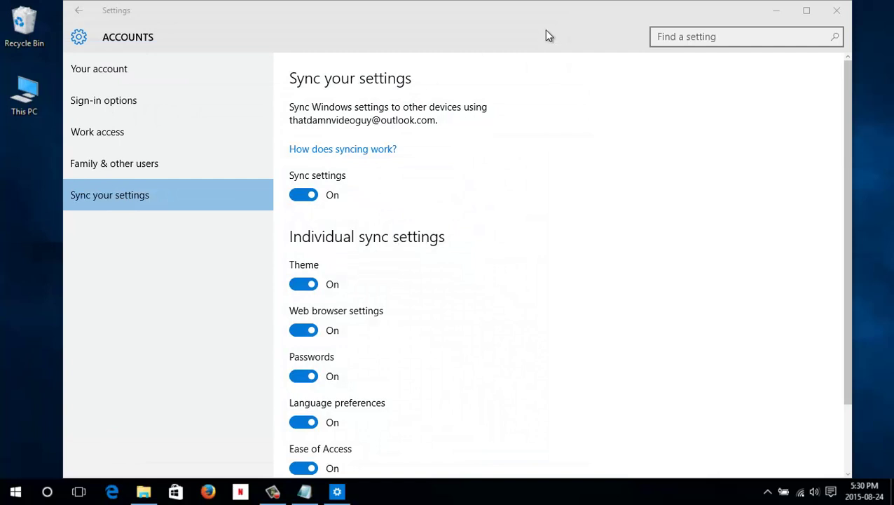
left_click(839, 14)
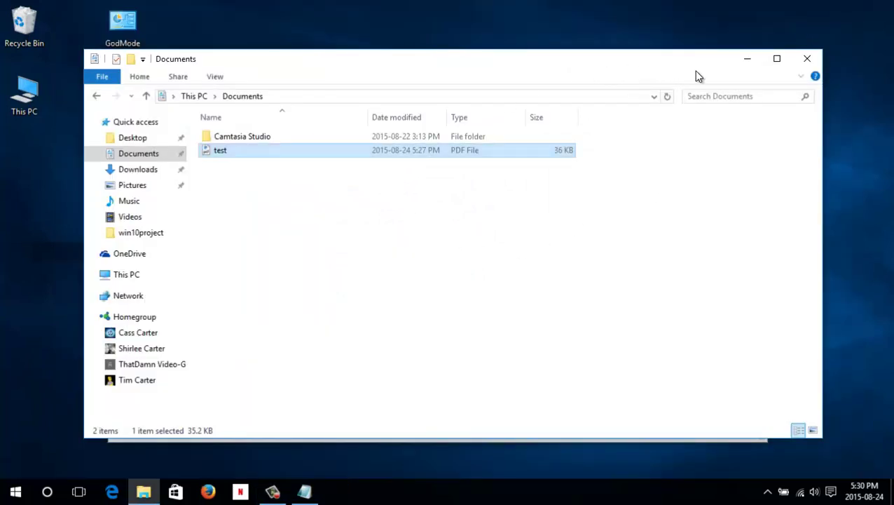
left_click(807, 60)
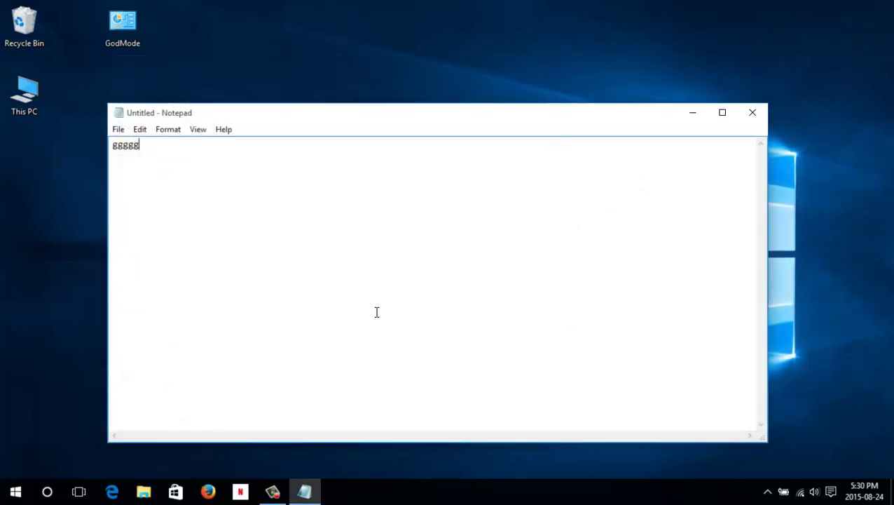
left_click(752, 112)
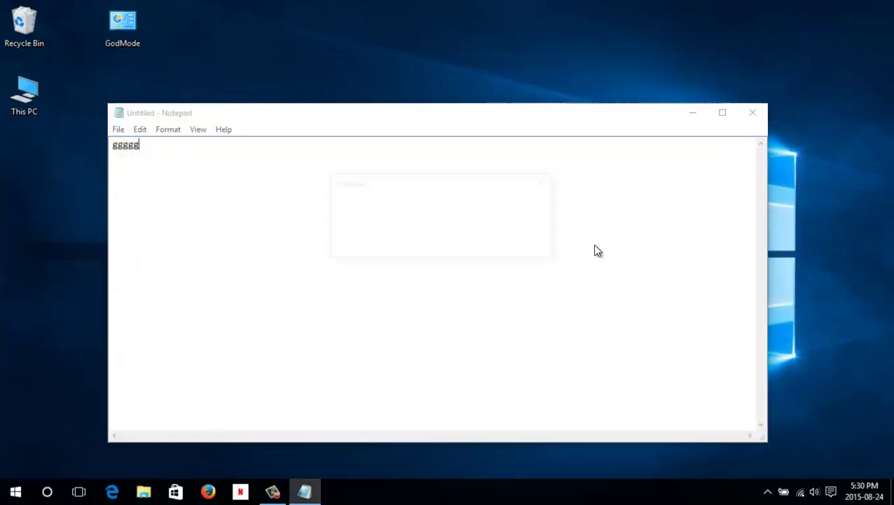
left_click(473, 248)
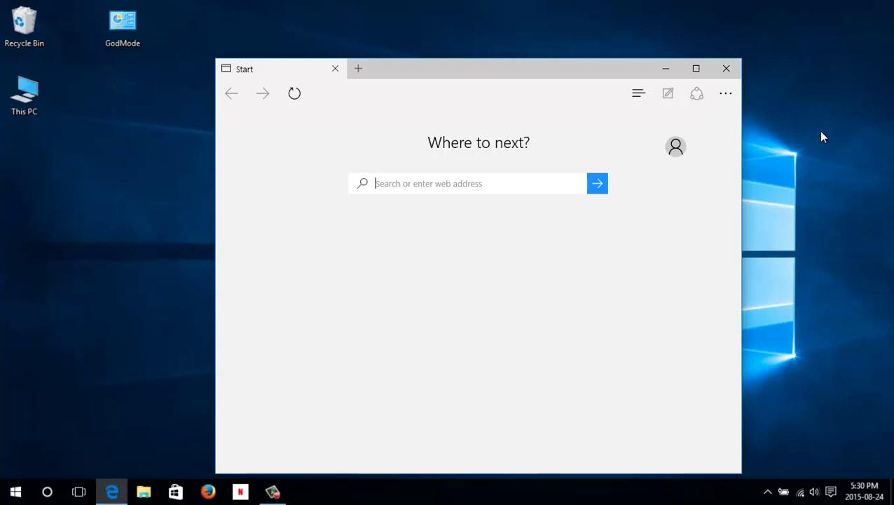
- Look at the favorites and the reading list in the Microsoft Edge hub
left_click(643, 96)
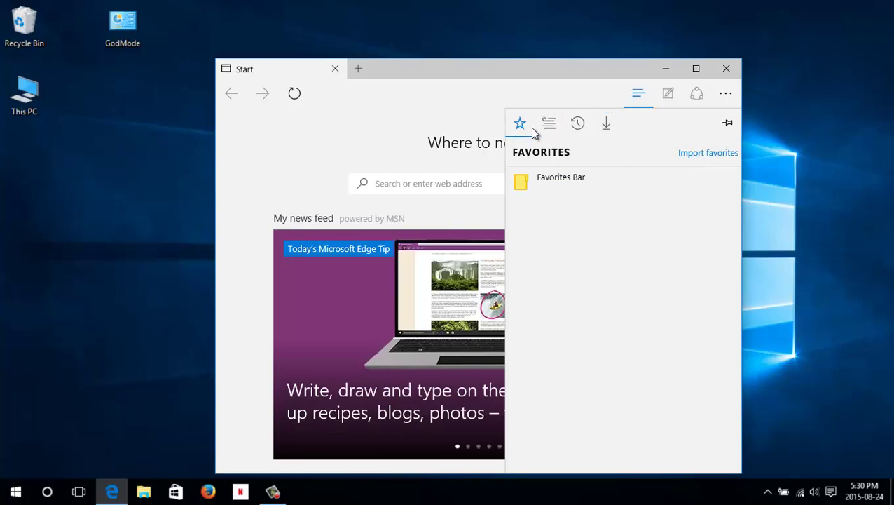
left_click(548, 126)
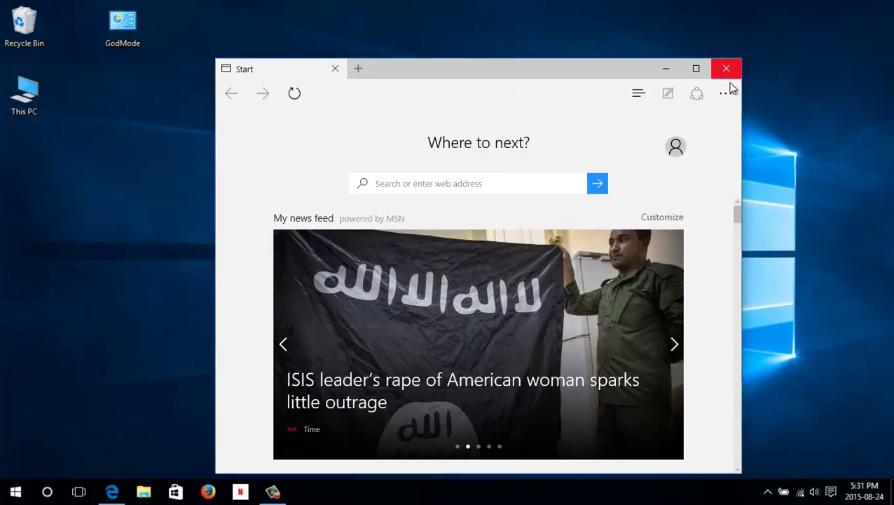
- In the Microsoft Edge settings, set the theme to Dark and turn on the favorites bar
left_click(723, 103)
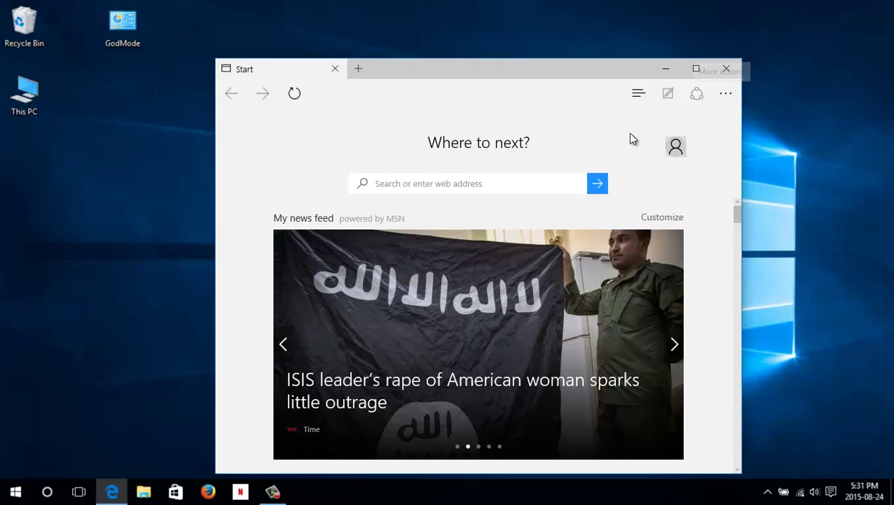
left_click(725, 94)
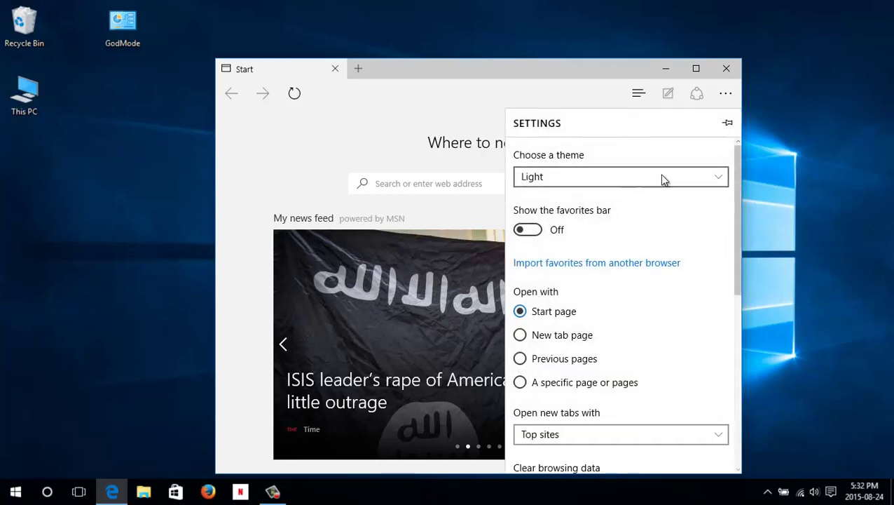
left_click(722, 181)
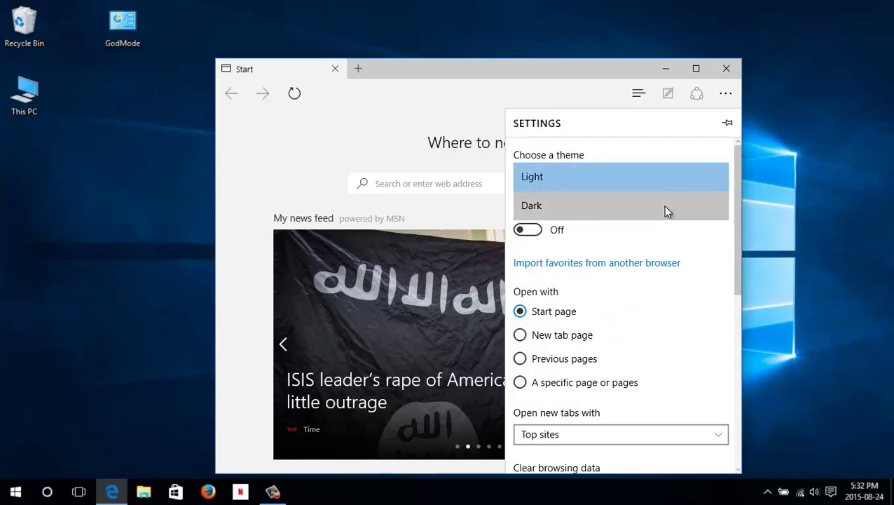
left_click(663, 205)
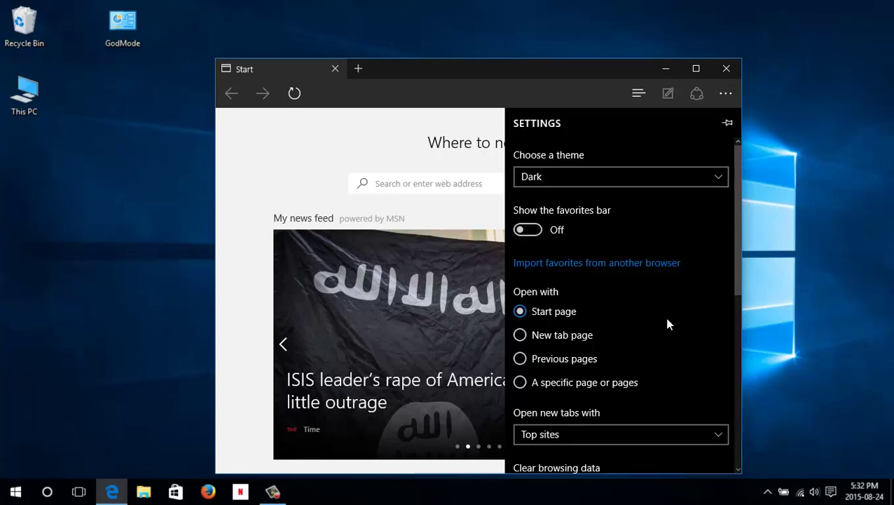
left_click(539, 231)
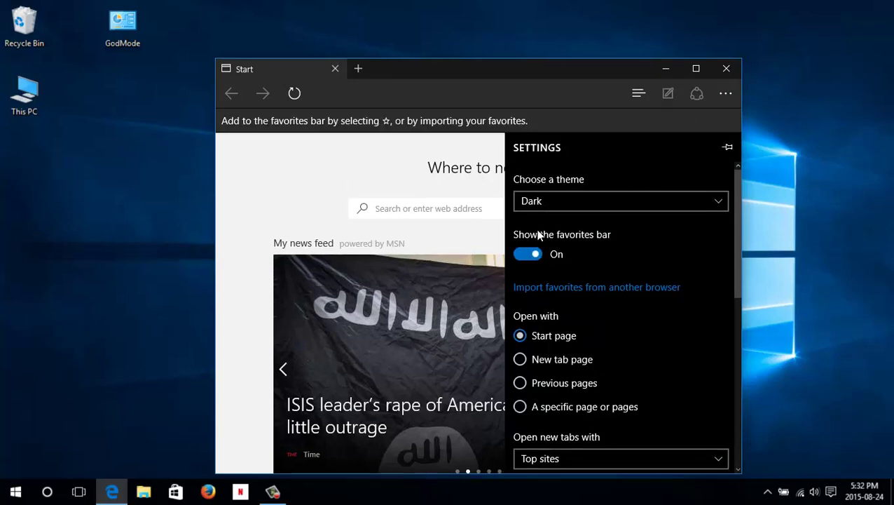
scroll(613, 254, "down", 1)
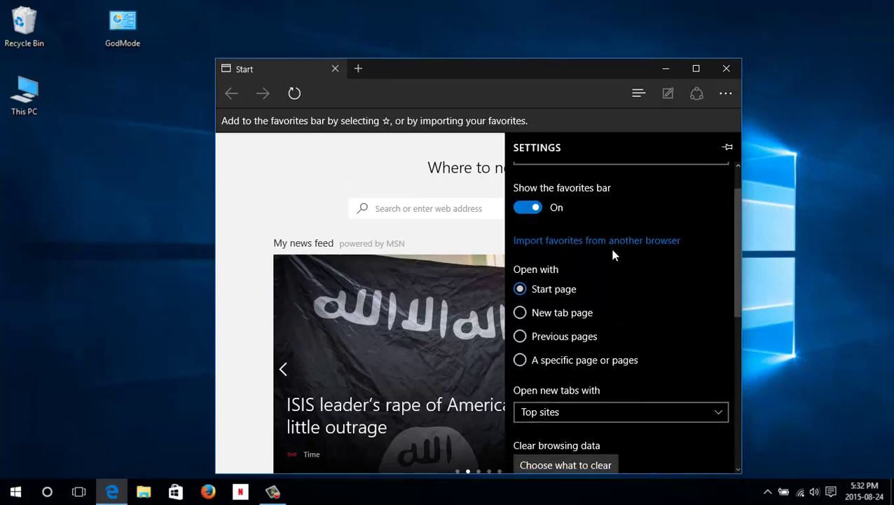
- Review the settings for what Microsoft Edge opens with and the available choices for opening new tabs
scroll(619, 271, "down", 1)
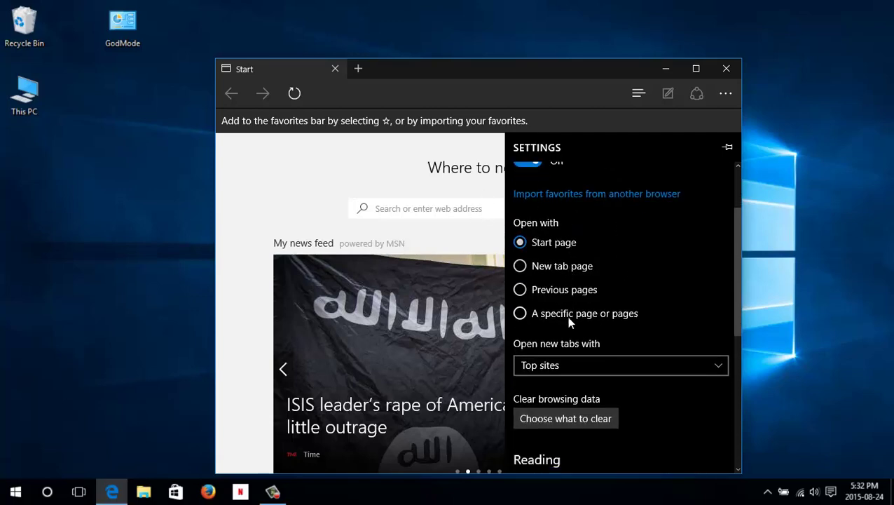
scroll(567, 316, "down", 2)
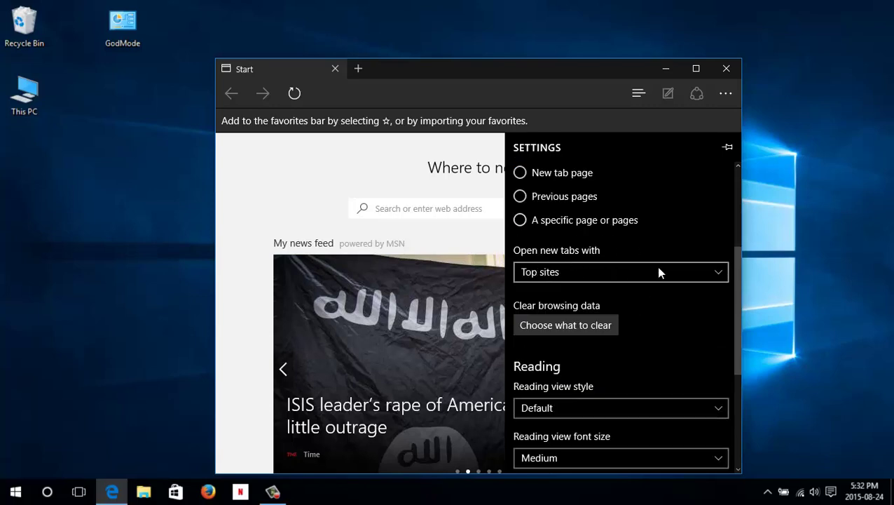
left_click(714, 277)
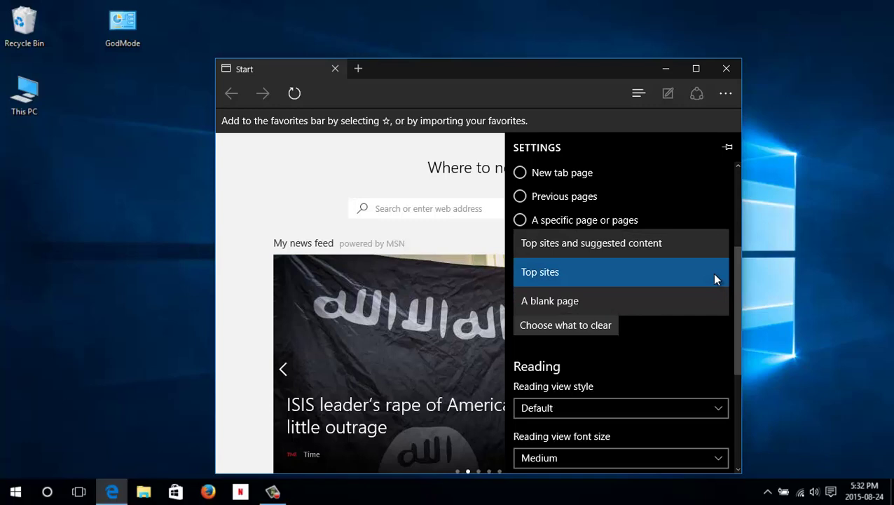
left_click(671, 348)
scroll(644, 328, "down", 1)
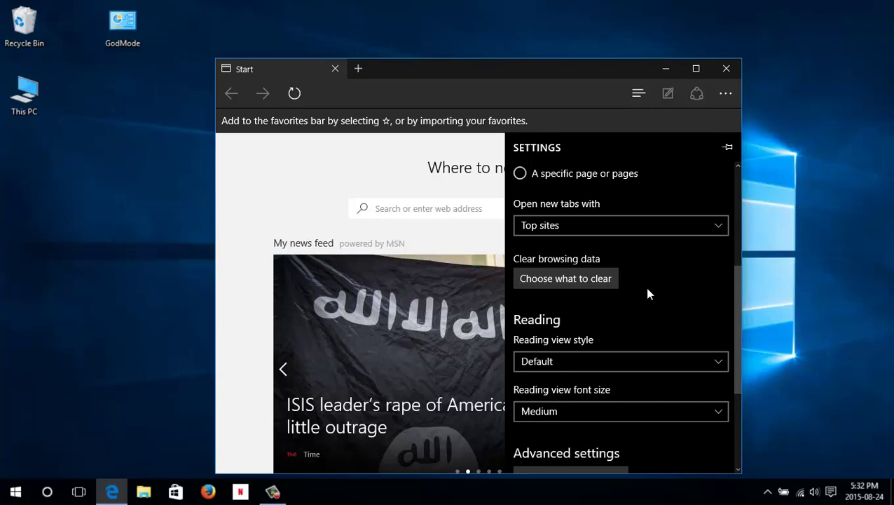
- Set the reading view style to Medium
scroll(597, 279, "down", 3)
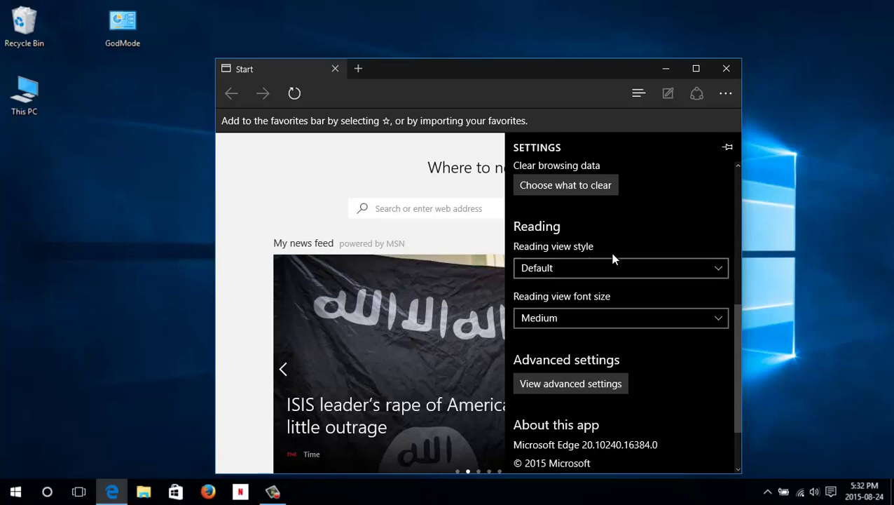
left_click(714, 267)
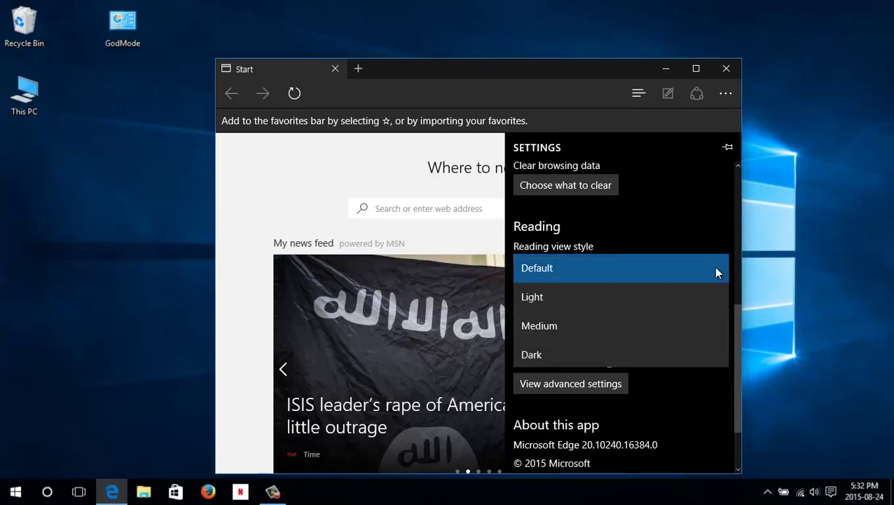
left_click(648, 325)
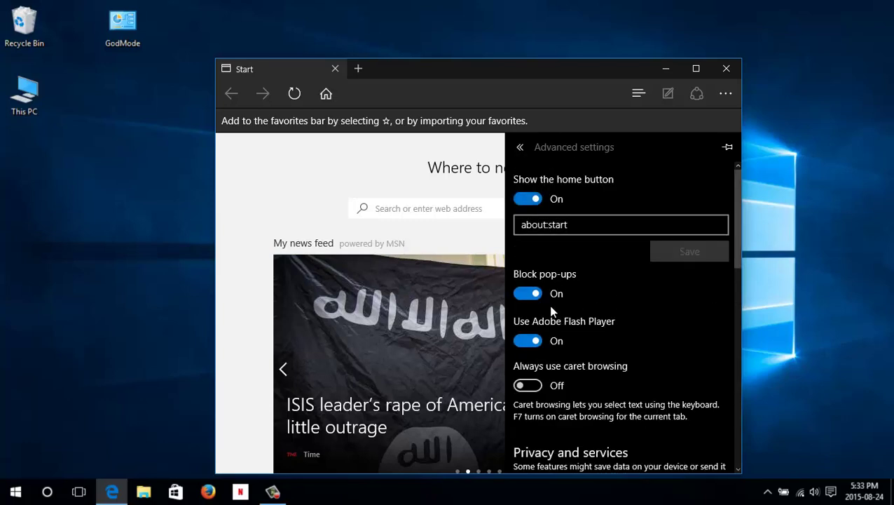
- Review the advanced settings from pop-up blocking and Flash Player through saved passwords, form entries, Do Not Track and Cortana assistance
scroll(551, 308, "down", 3)
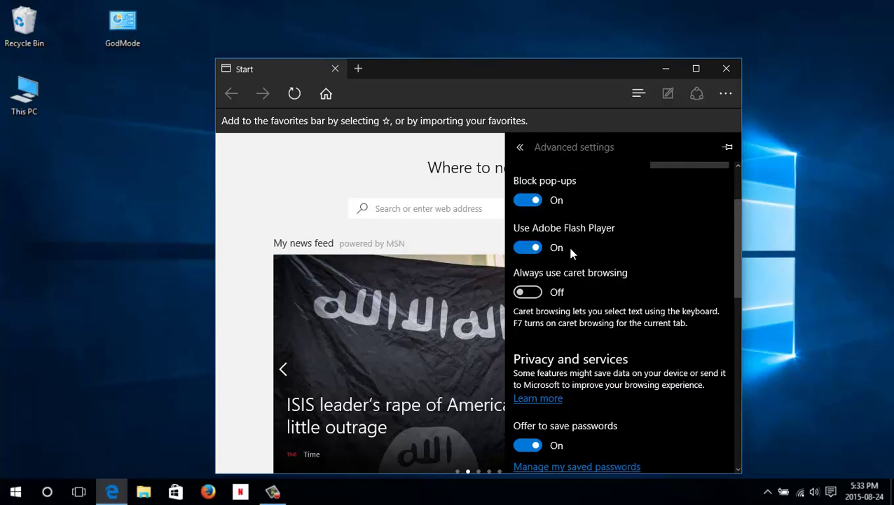
scroll(629, 266, "down", 1)
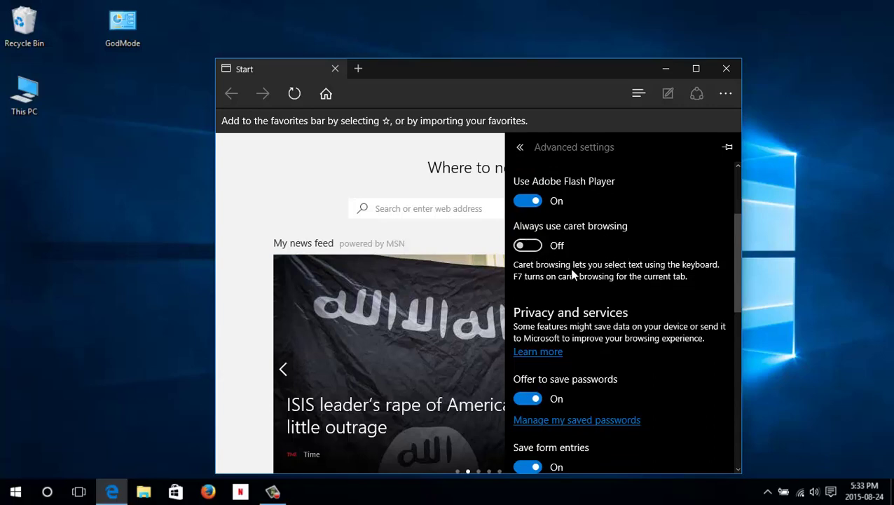
scroll(610, 257, "down", 3)
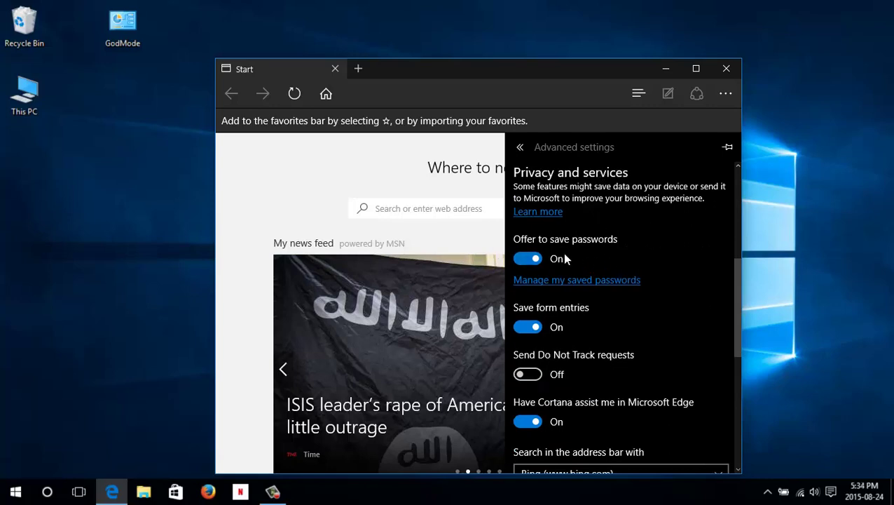
scroll(619, 253, "down", 1)
scroll(619, 252, "down", 1)
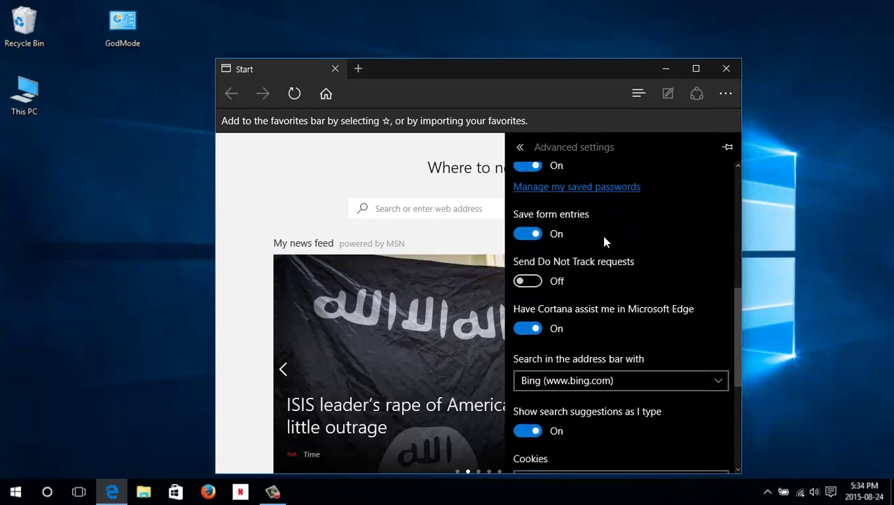
scroll(635, 285, "down", 1)
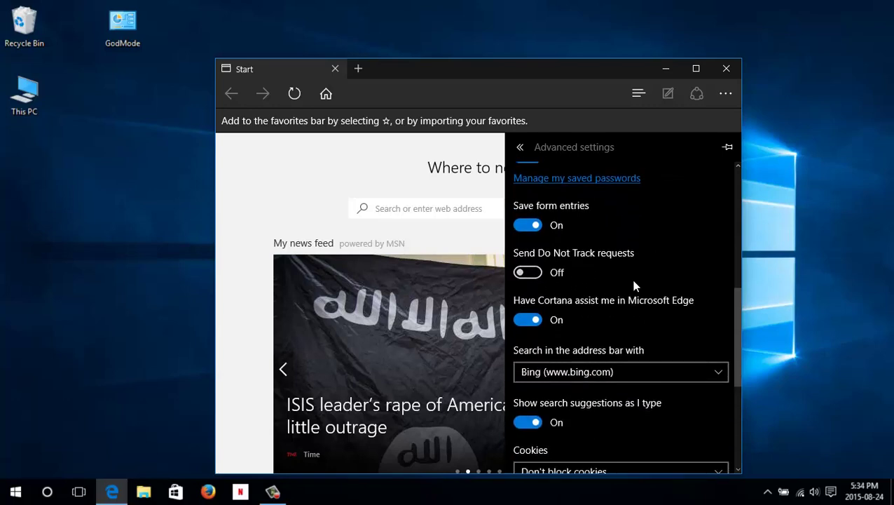
scroll(636, 276, "down", 1)
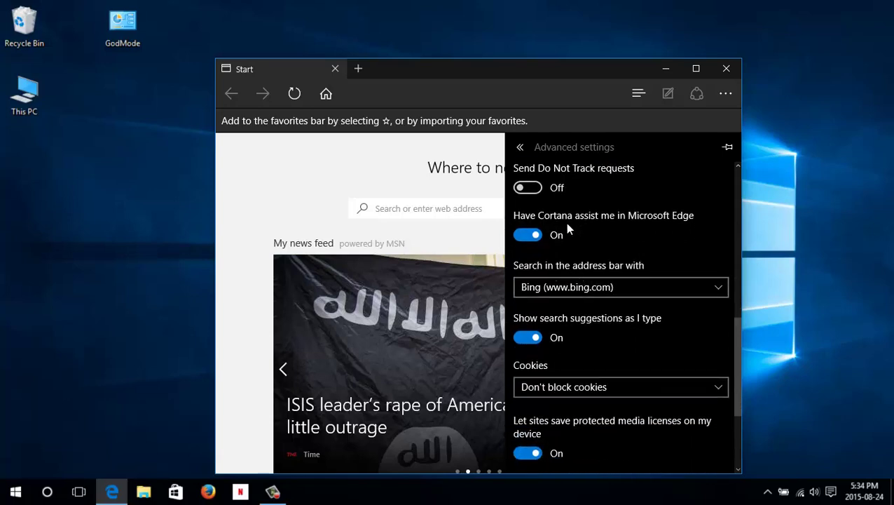
scroll(572, 254, "down", 1)
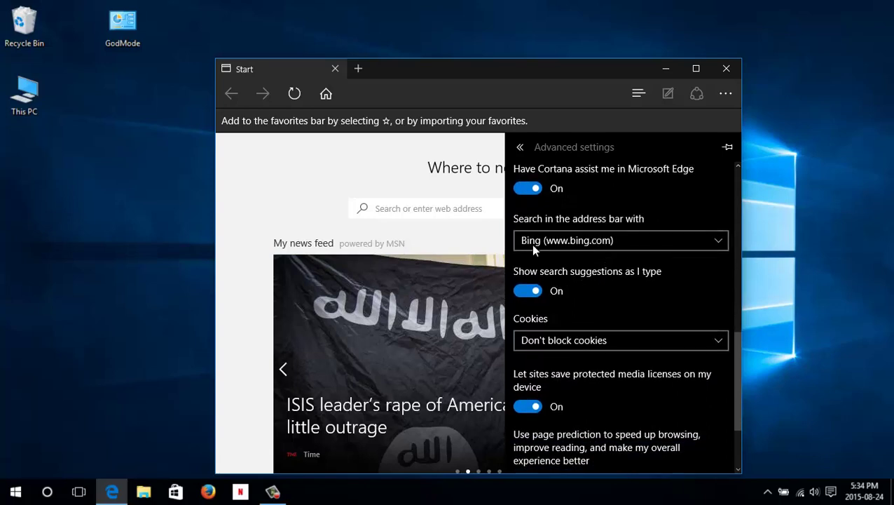
- Check the available search engines for the address bar and keep Bing selected
left_click(719, 242)
left_click(722, 242)
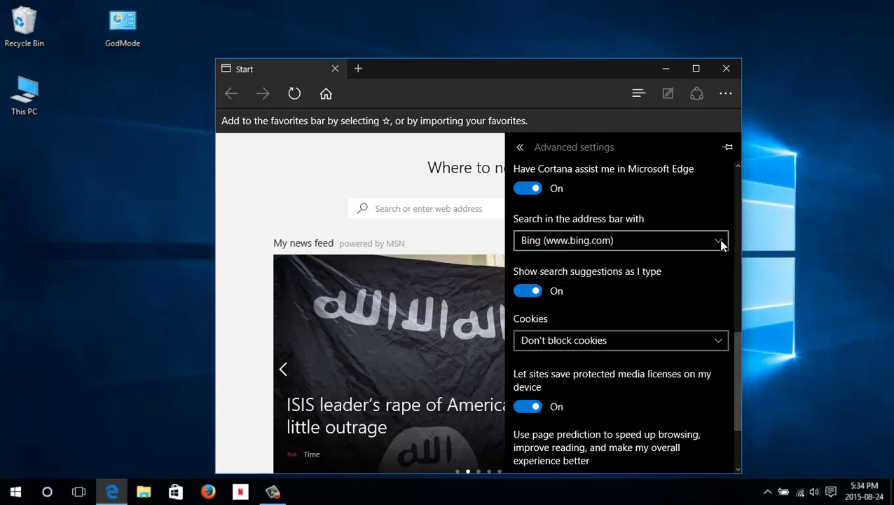
left_click(720, 242)
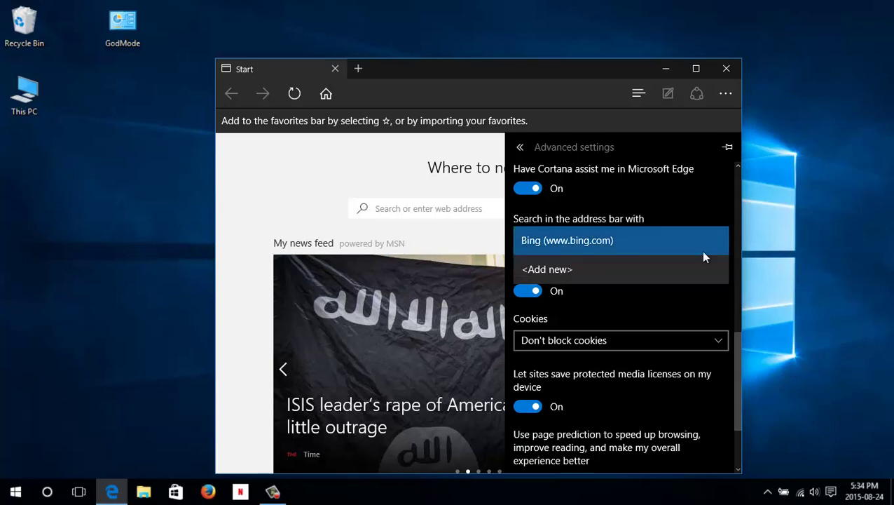
left_click(701, 250)
- Review the remaining advanced settings from search suggestions and cookies to SmartScreen Filter, and close the settings
scroll(602, 251, "down", 1)
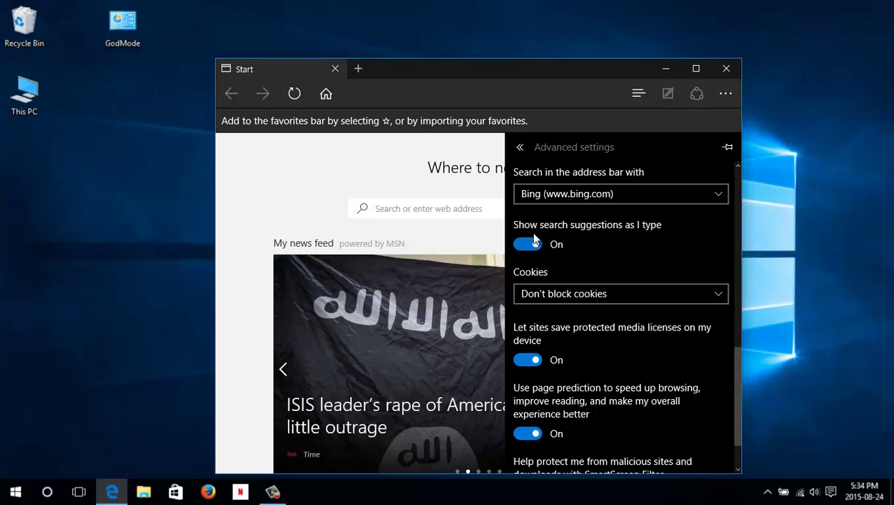
scroll(594, 250, "down", 1)
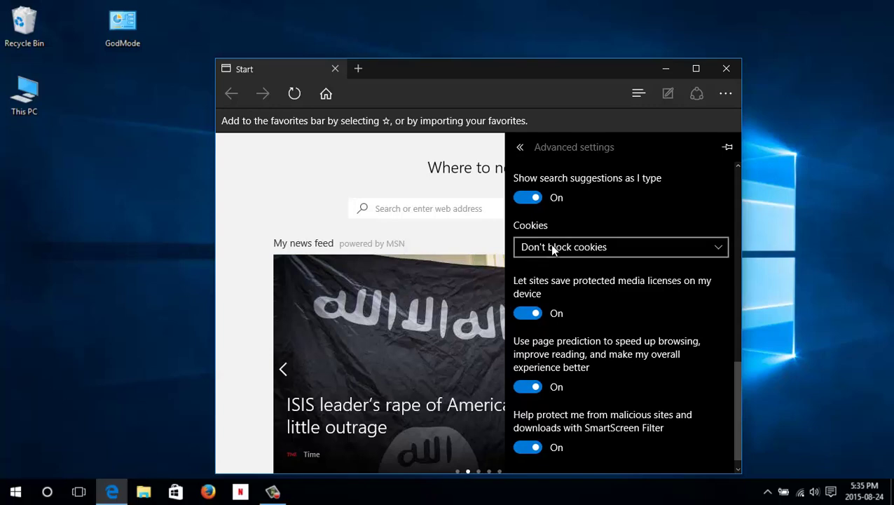
scroll(665, 280, "down", 1)
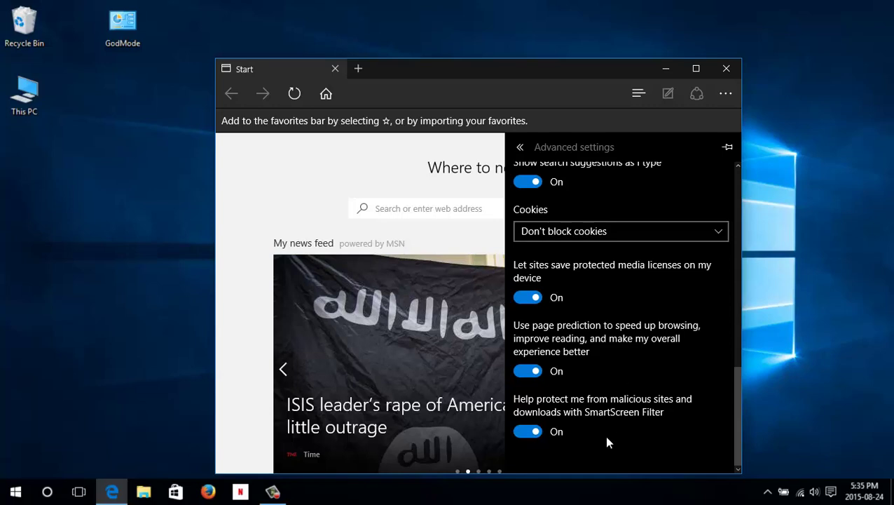
scroll(617, 347, "up", 10)
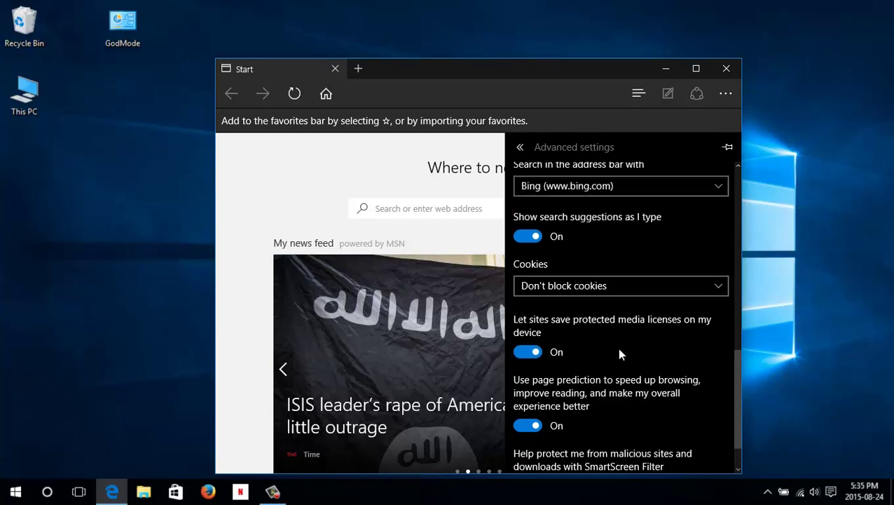
left_click(519, 147)
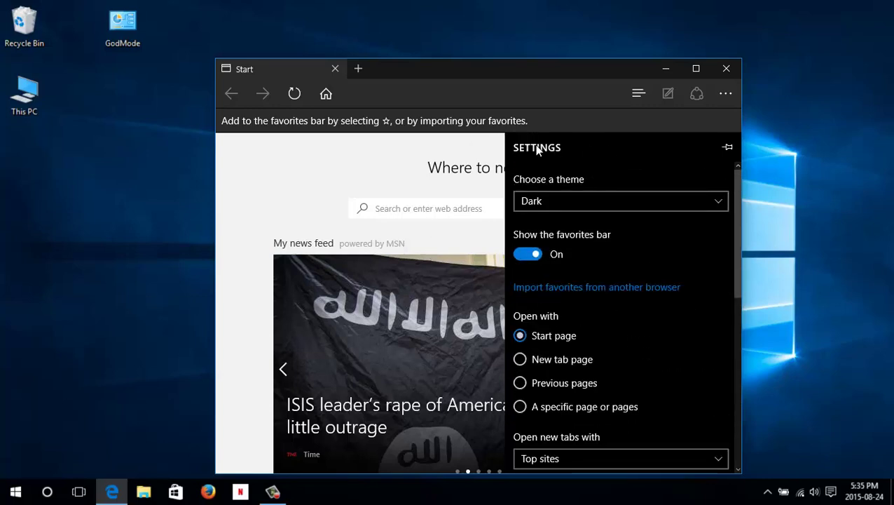
left_click(470, 148)
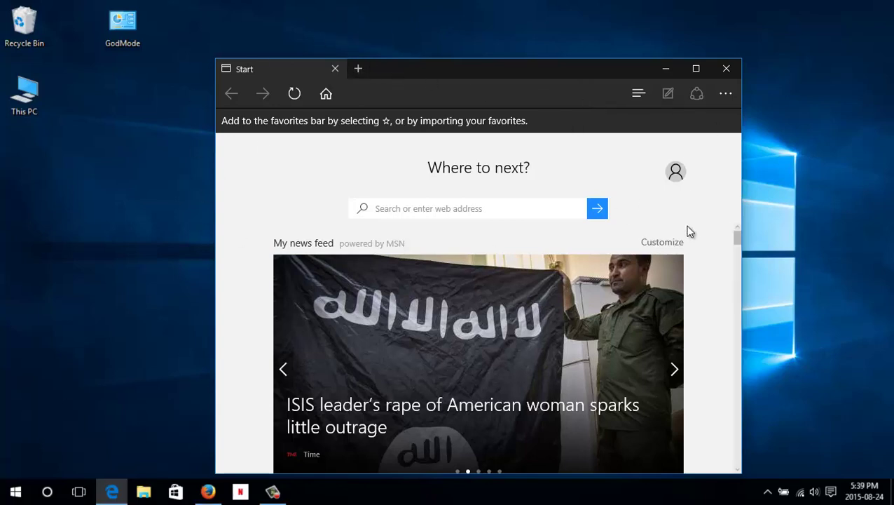
- Open yahoo.com from the start page
left_click(423, 205)
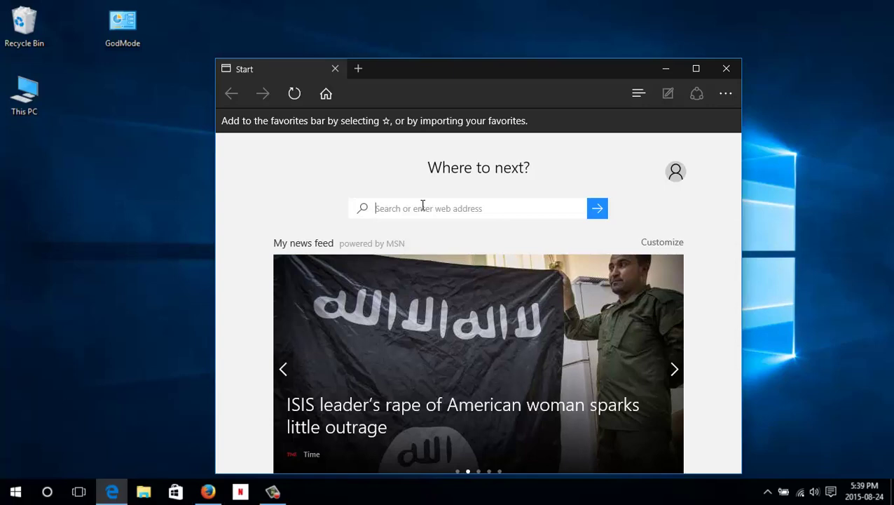
type("yahoo.com")
key("Return")
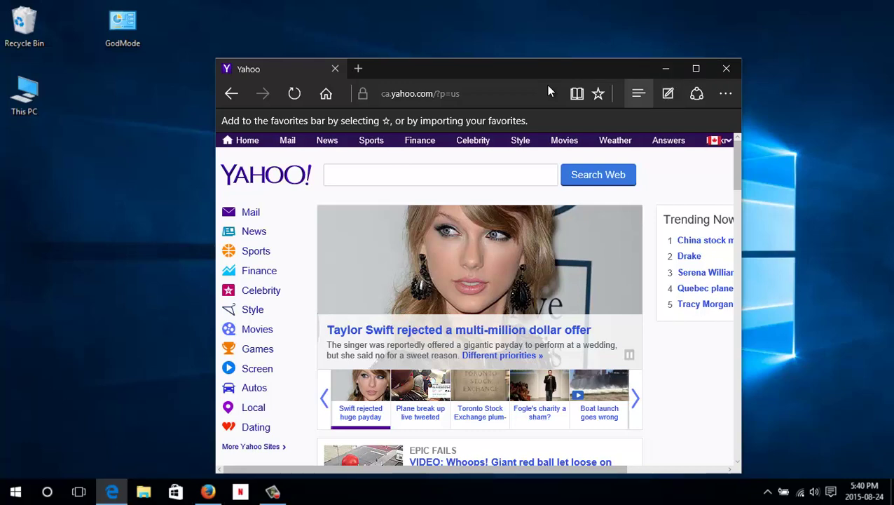
- Start a web note on the Yahoo page and look through the highlighter, eraser, typed note and clip tools
key("ctrl+shift+m")
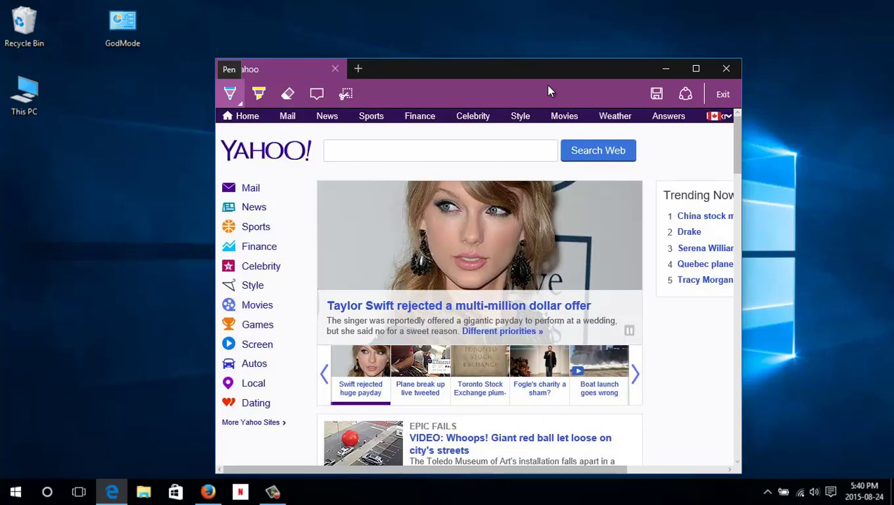
key("Tab")
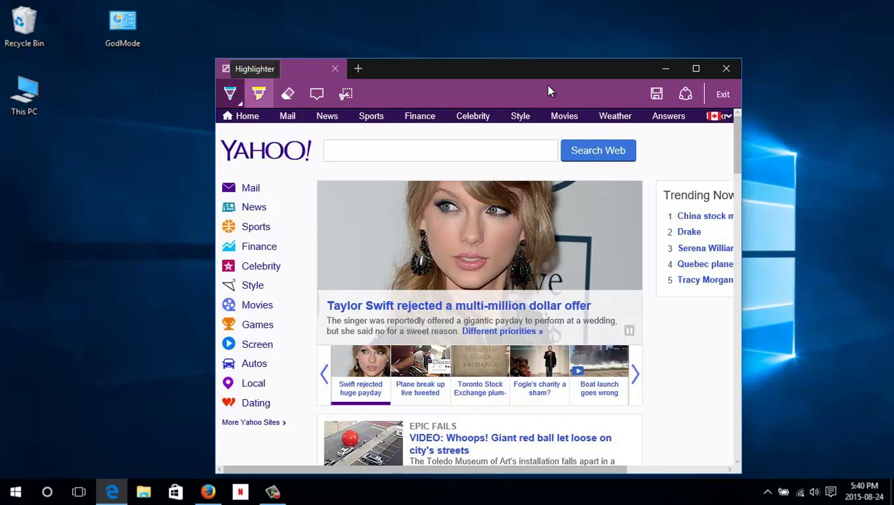
key("Tab")
key("Tab")
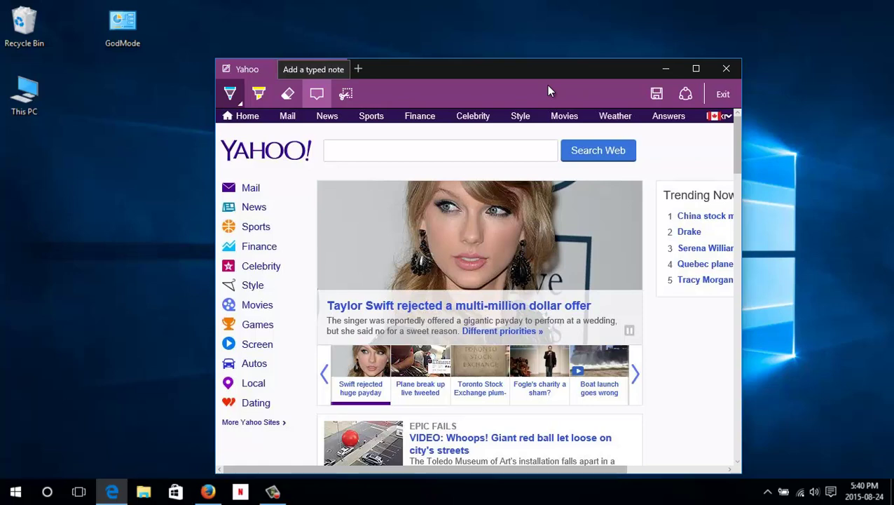
key("Tab")
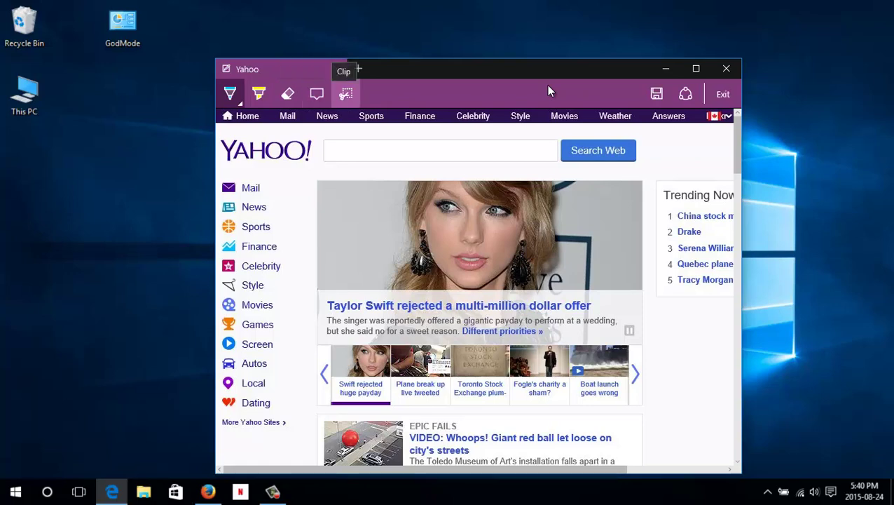
- Highlight the "VIDEO: Whoops! Giant red ball let loose on city's streets" story with the yellow highlighter
key("Tab")
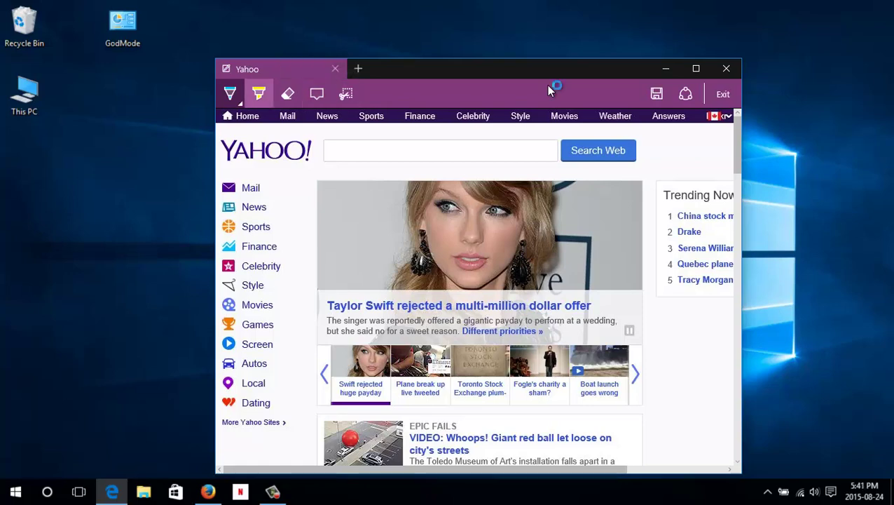
key("Tab")
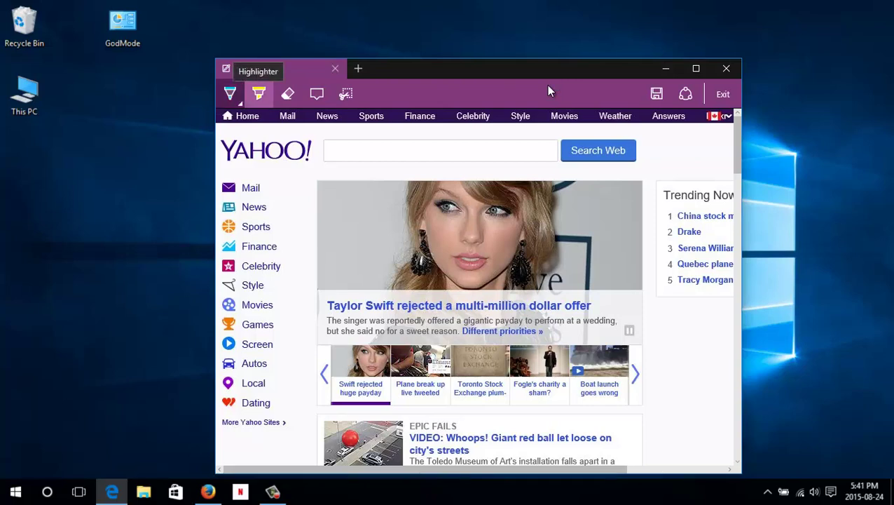
scroll(550, 91, "down", 2)
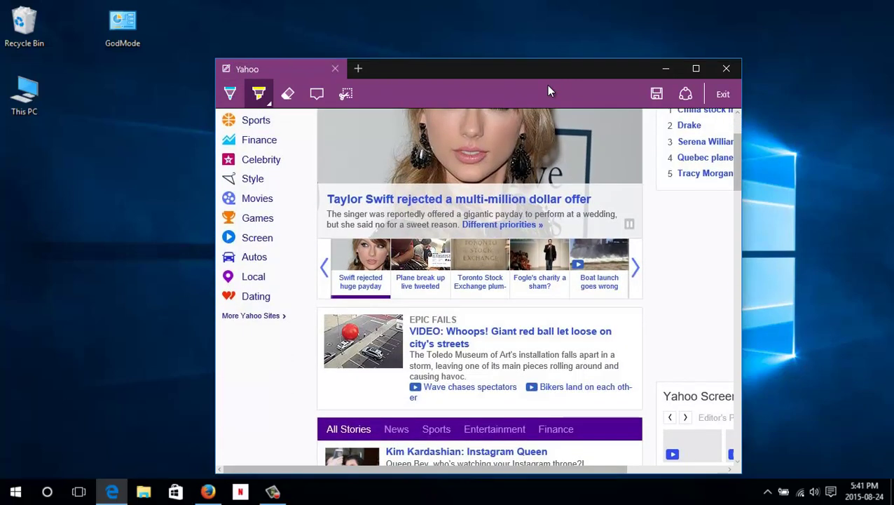
mouse_move(403, 328)
left_mouse_down()
mouse_move(510, 351)
mouse_move(572, 379)
mouse_move(600, 372)
mouse_move(613, 350)
mouse_move(429, 341)
left_mouse_up()
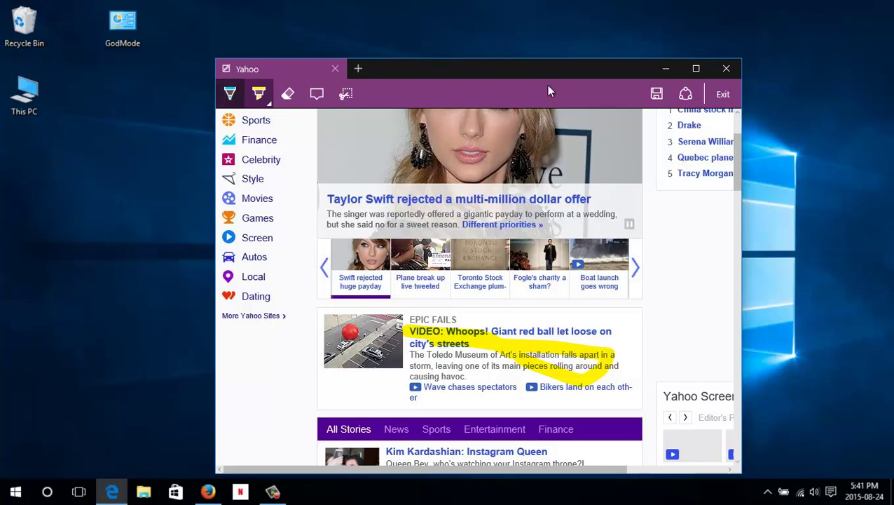
- Handwrite a word with the blue pen beside the highlighted story, and erase the handwriting
left_click(230, 93)
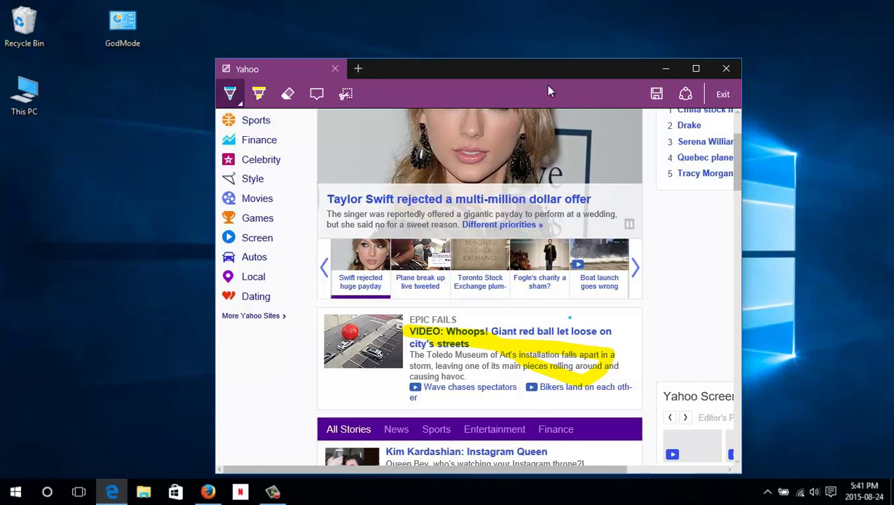
mouse_move(570, 318)
left_mouse_down()
mouse_move(615, 325)
mouse_move(593, 336)
mouse_move(607, 354)
mouse_move(634, 351)
mouse_move(655, 388)
left_mouse_up()
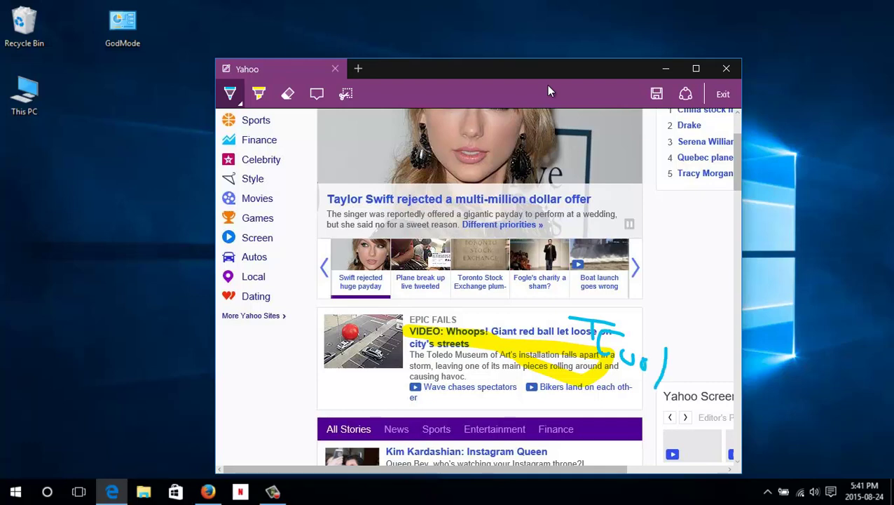
left_click(287, 93)
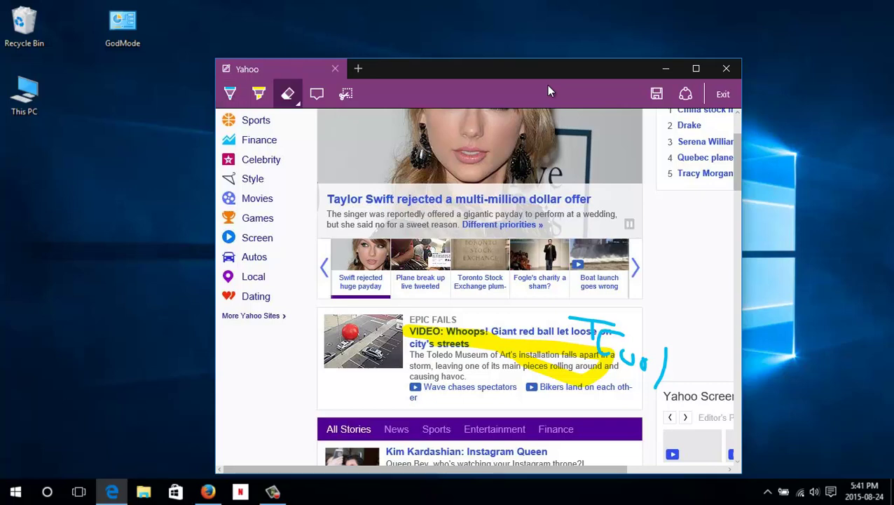
mouse_move(577, 321)
left_mouse_down()
mouse_move(645, 363)
mouse_move(655, 385)
left_mouse_up()
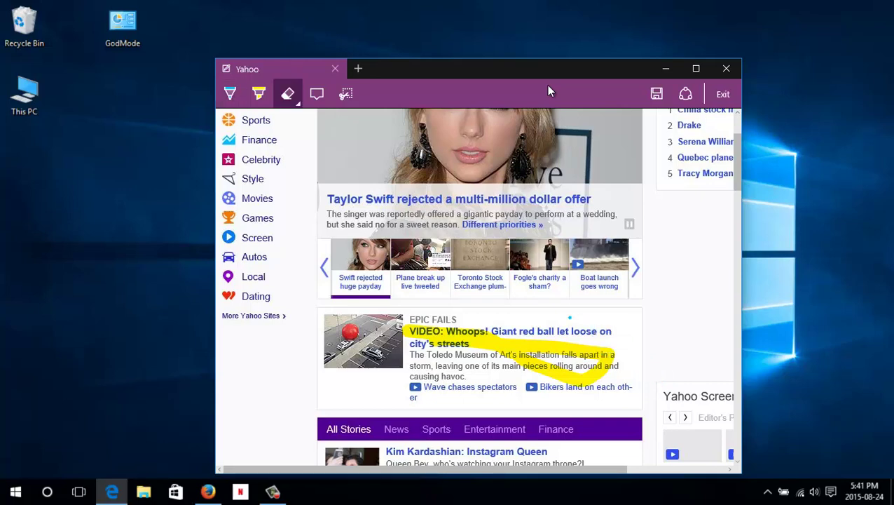
- Add a typed note reading "Taylor" at the start of the Taylor Swift headline
left_click(317, 94)
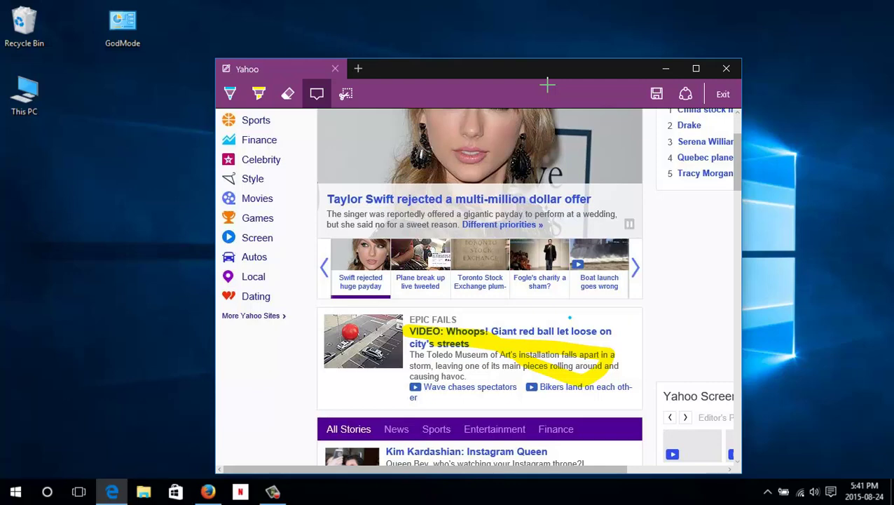
left_click(344, 191)
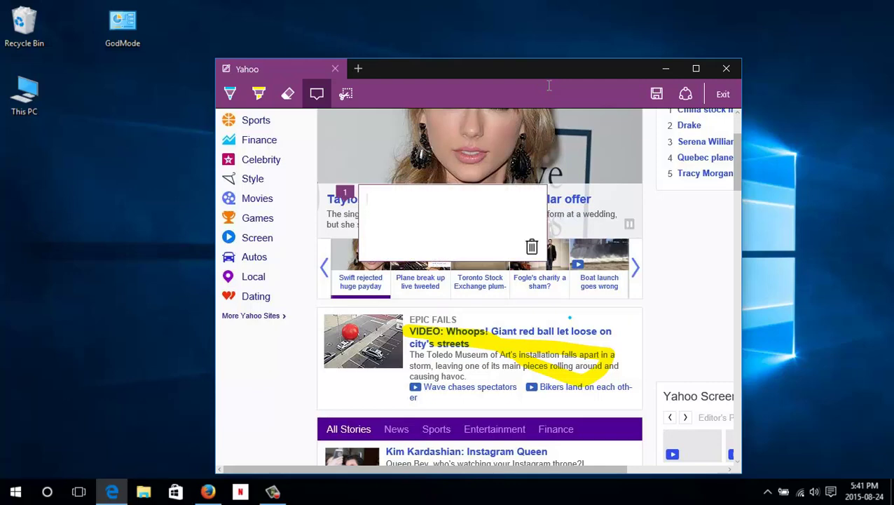
type("Ts")
key("BackSpace")
type("aylor")
- Close the OneNote window to return to the annotated Yahoo page
scroll(548, 85, "up", 3)
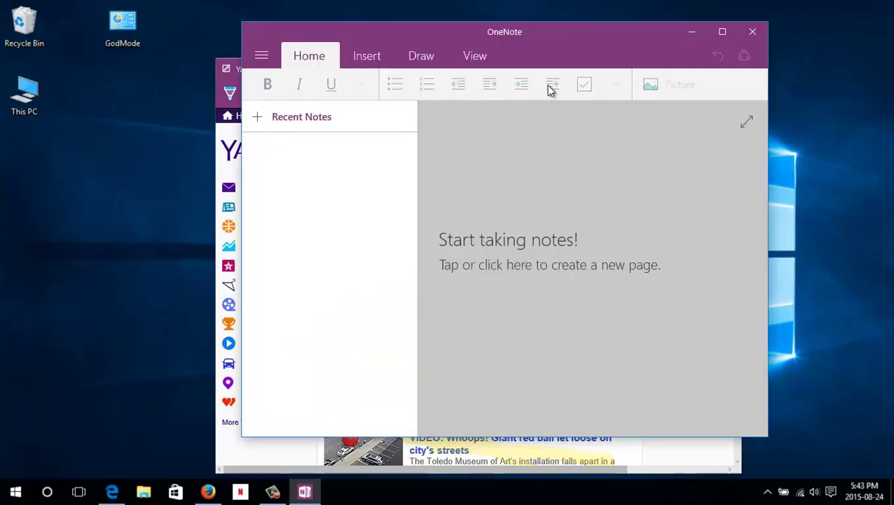
key("alt+F4")
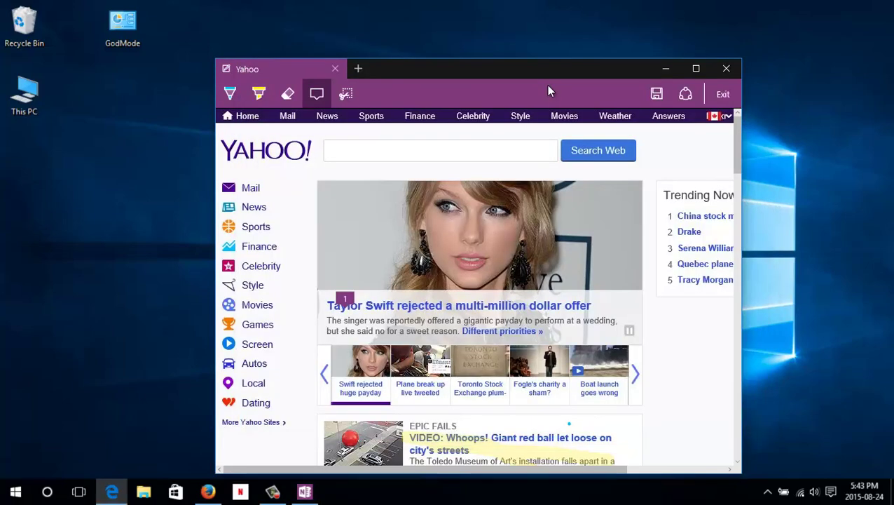